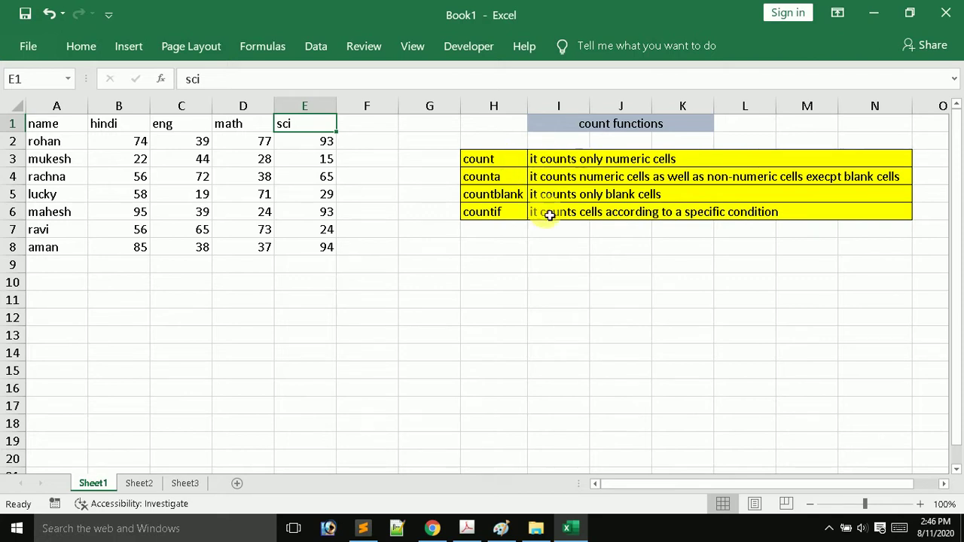
Enter =COUNT(A2:E3) in H9 to count the 8 numeric marks of the first two students.
click(508, 265)
text(=)
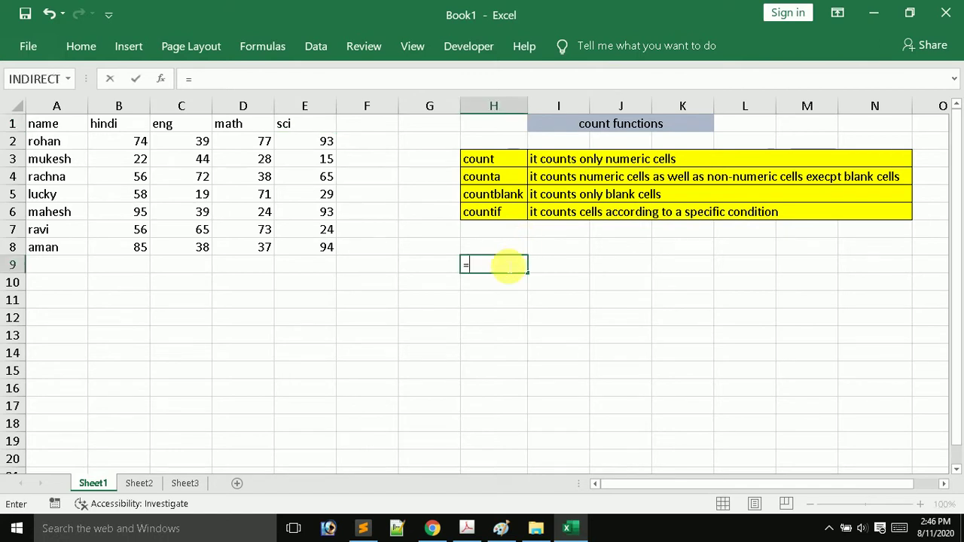
text(count)
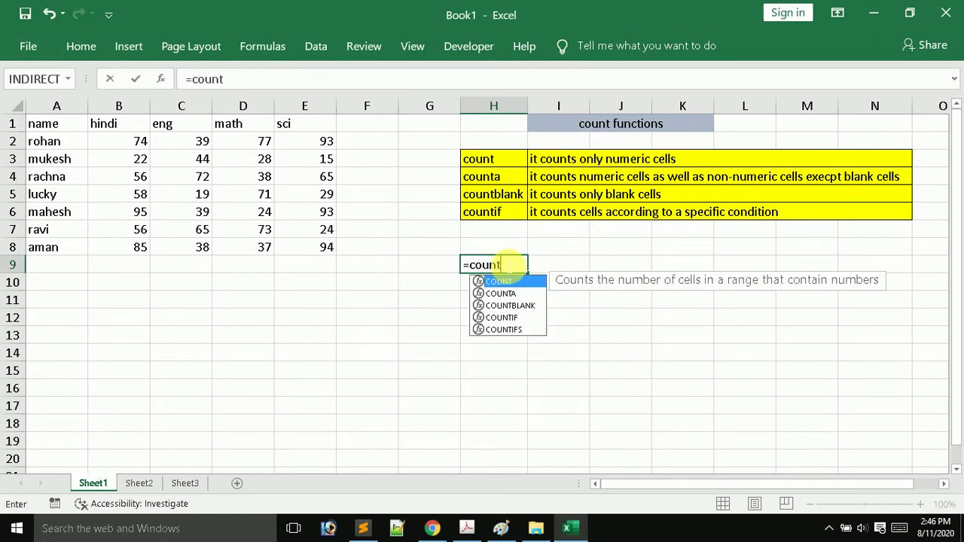
text(()
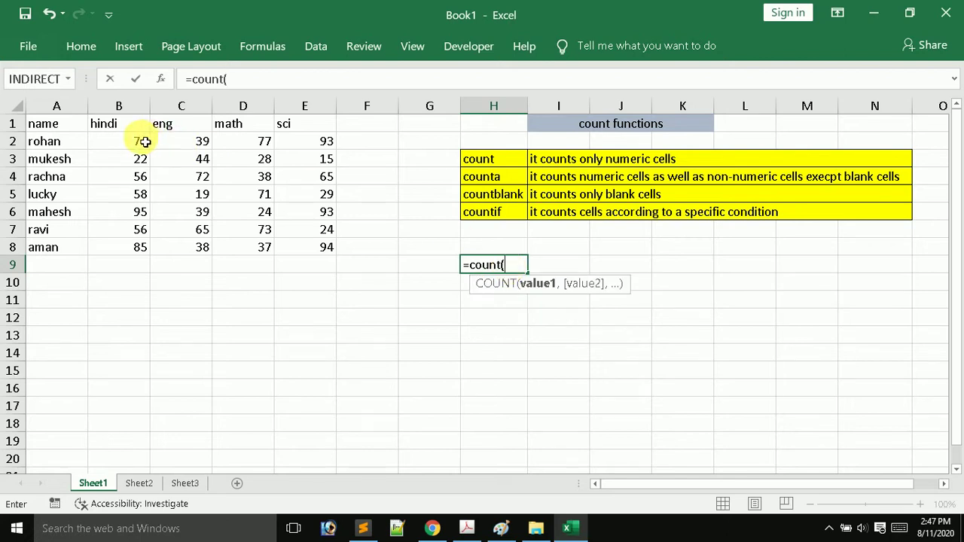
drag(153, 142, 150, 198)
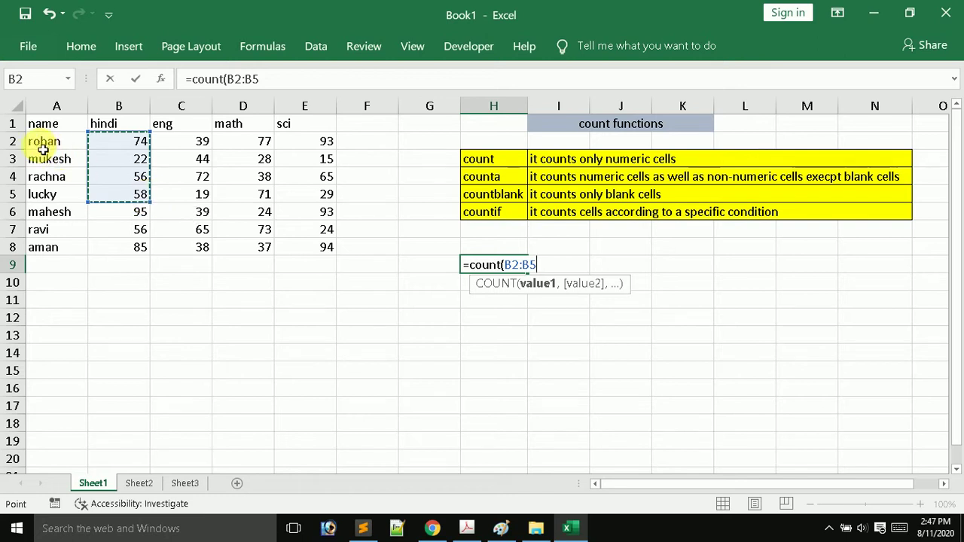
drag(43, 141, 314, 160)
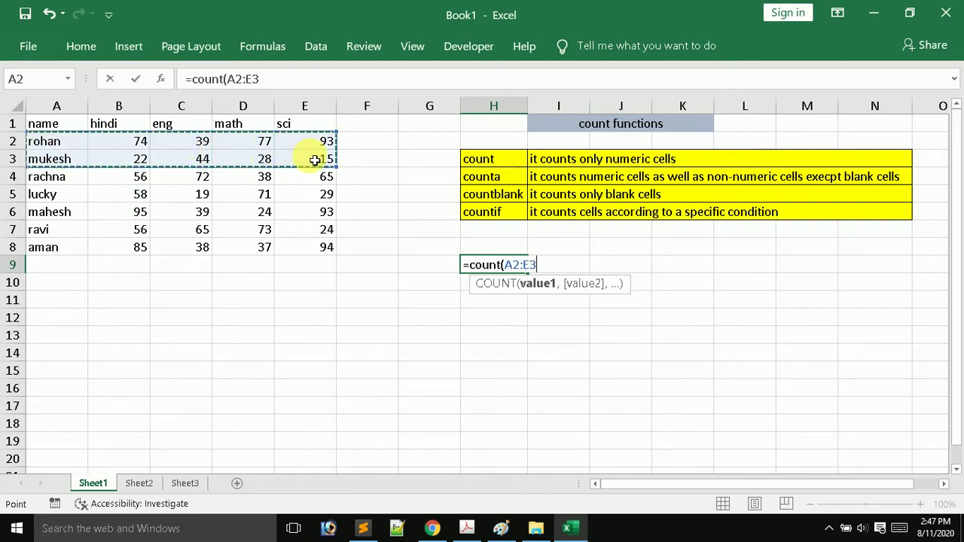
text())
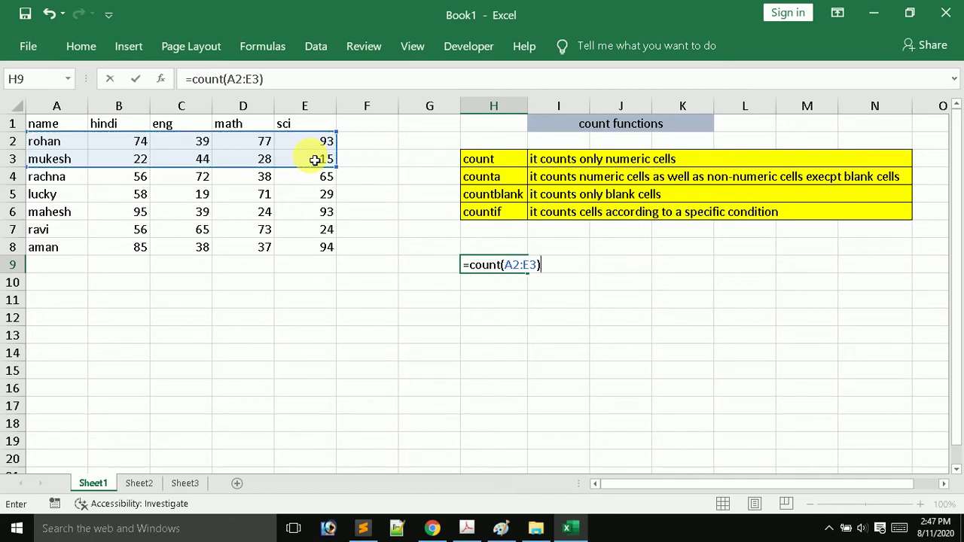
key(Return)
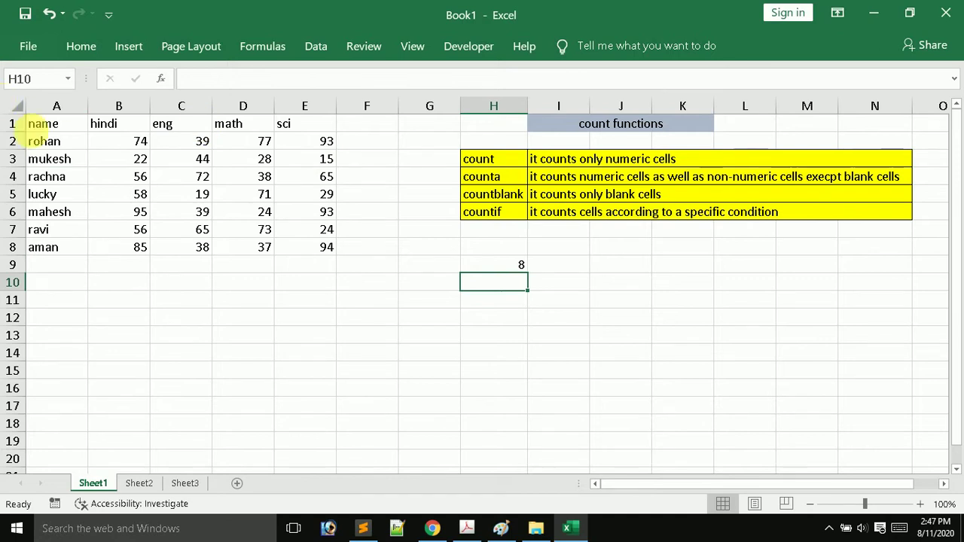
click(61, 143)
click(118, 147)
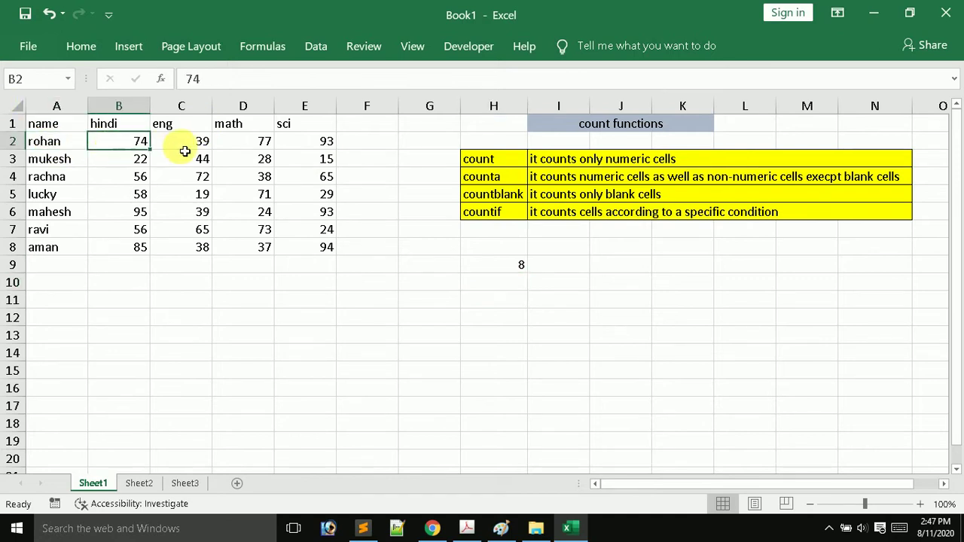
click(190, 151)
click(260, 146)
click(323, 143)
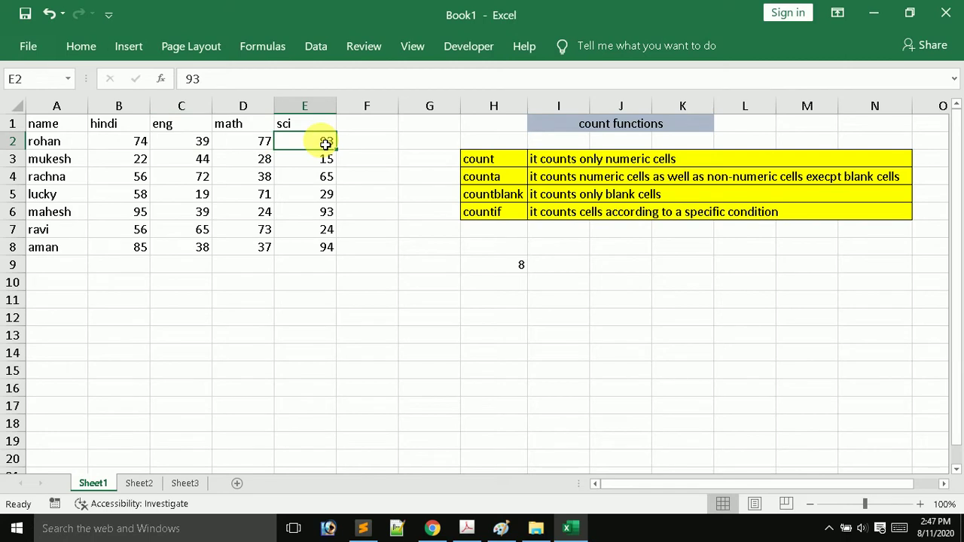
double_click(499, 264)
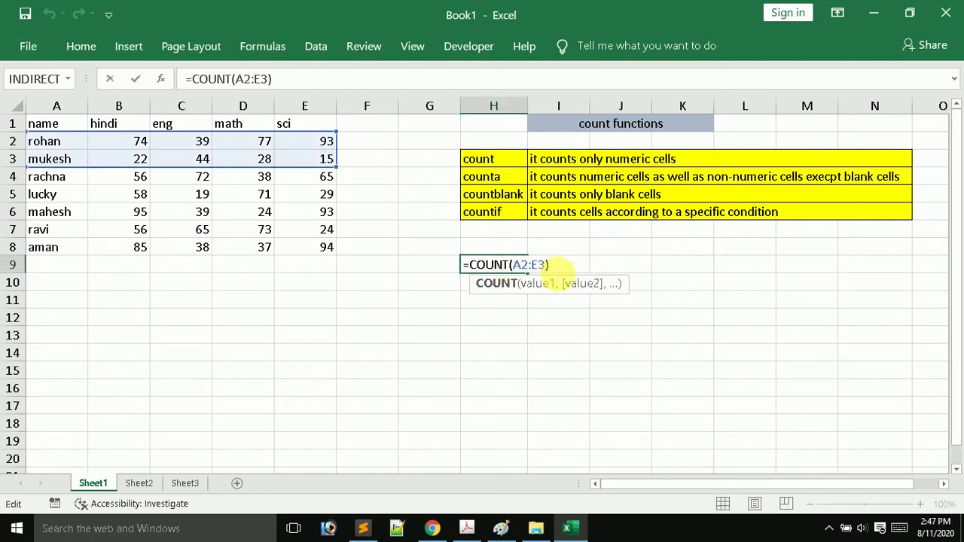
key(Return)
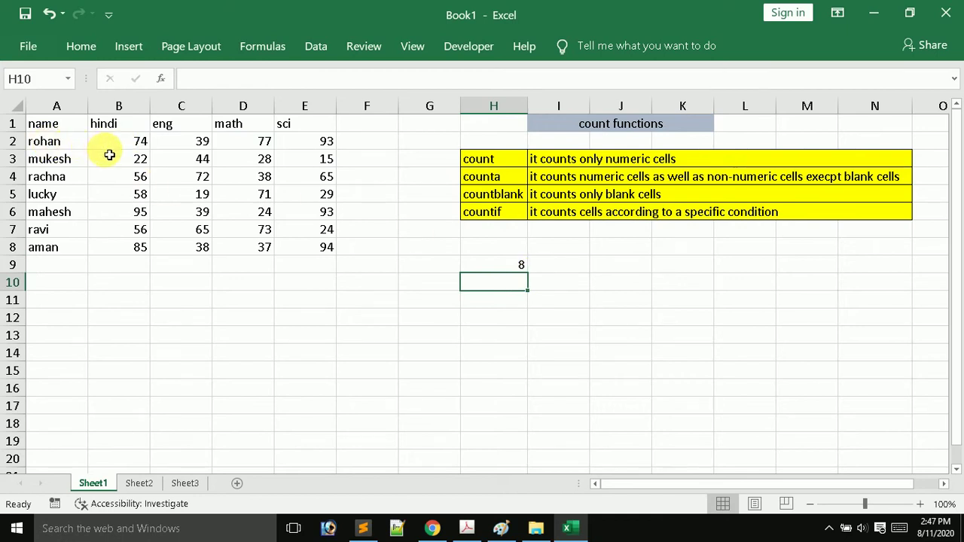
click(51, 144)
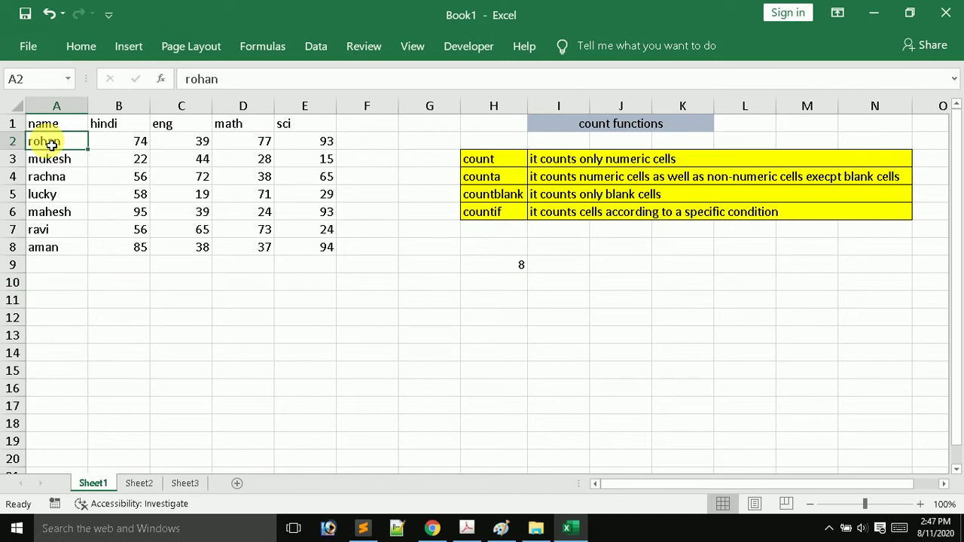
click(117, 142)
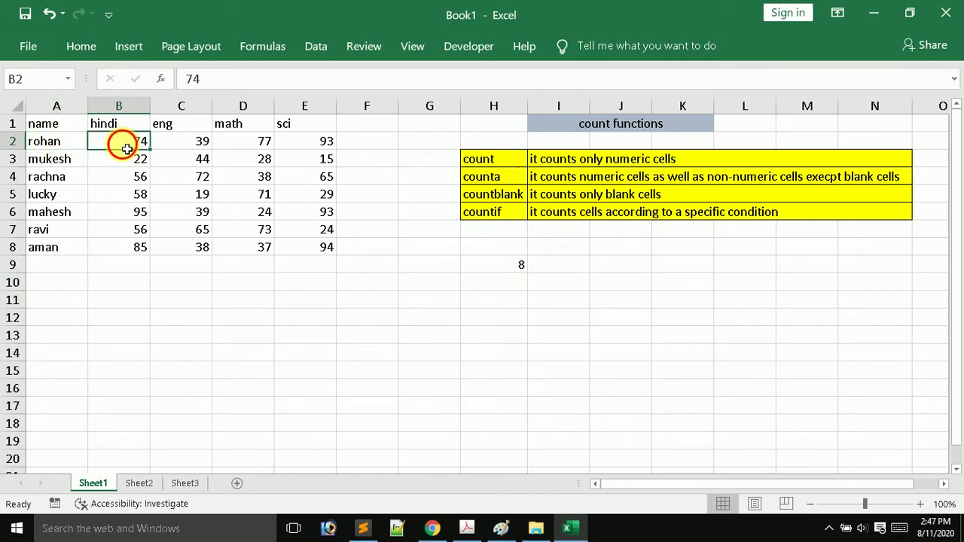
click(291, 181)
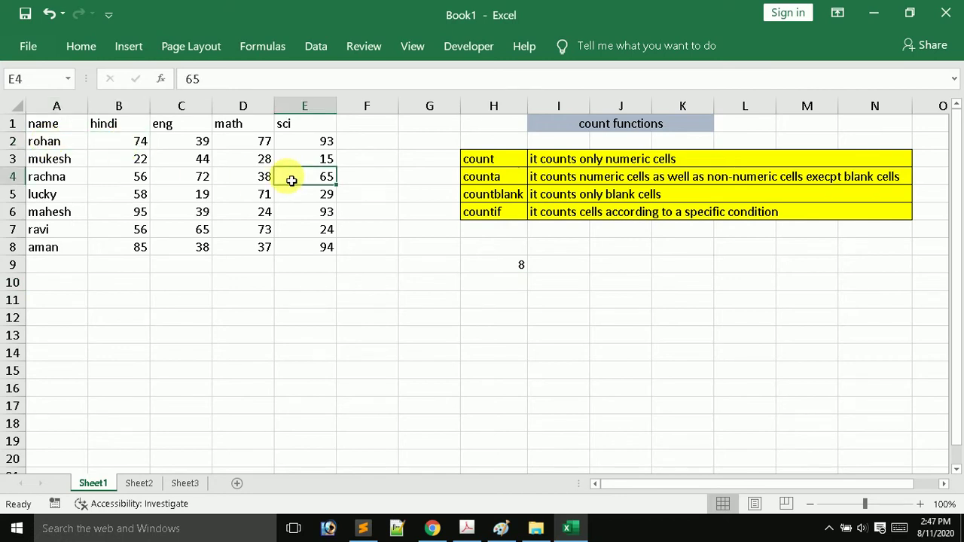
click(131, 144)
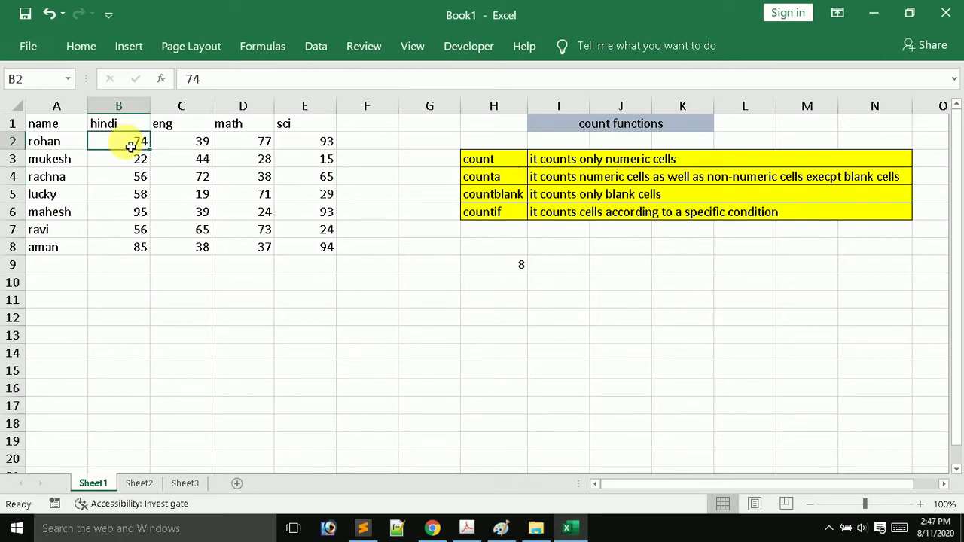
Delete the hindi mark in B2 and the eng mark in C2, dropping H9's count to 6.
key(Delete)
key(Right)
key(Delete)
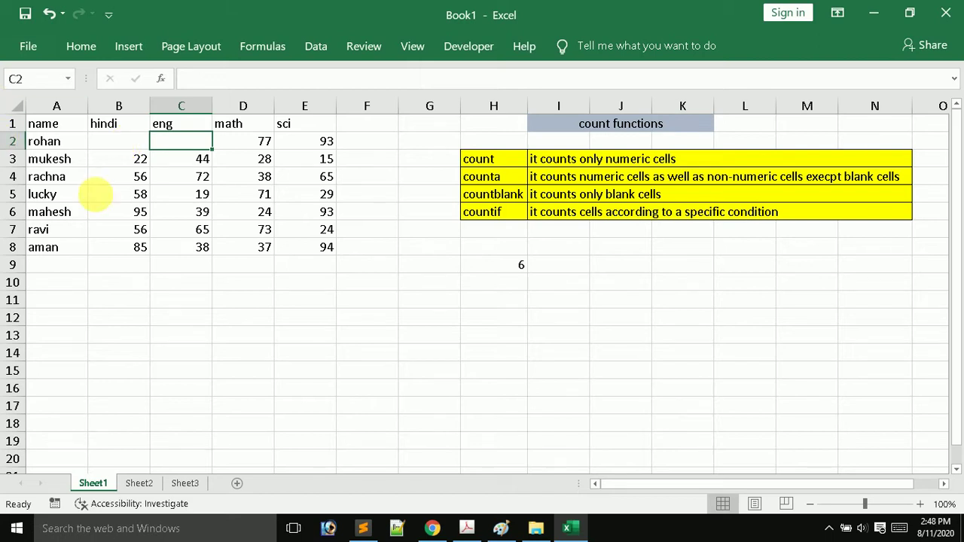
Type the labels 'count' in G9 and 'counta' in G10.
click(426, 266)
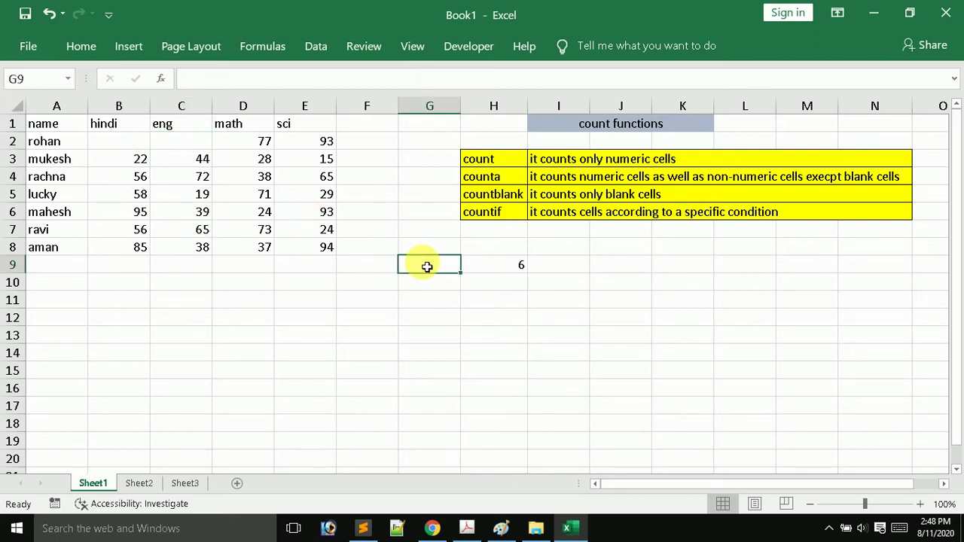
text(count)
key(Return)
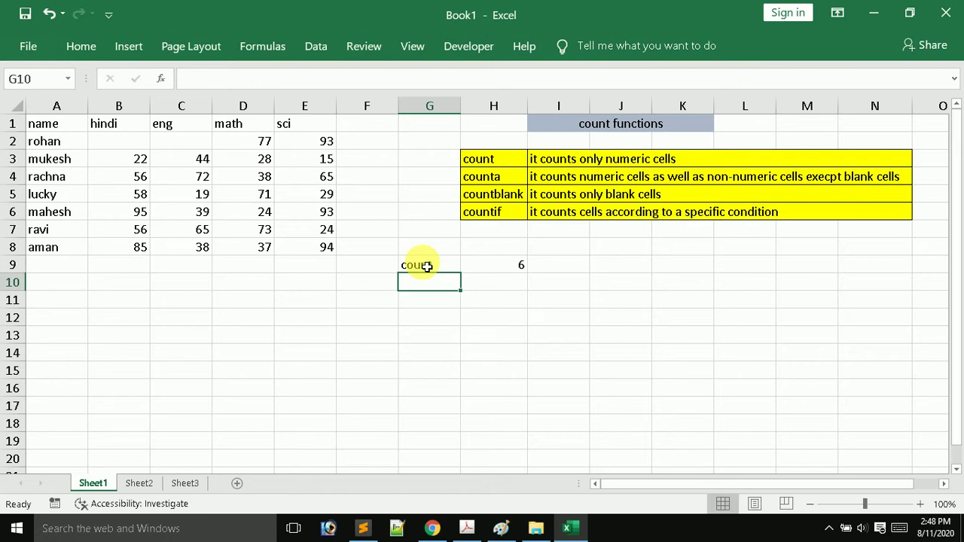
click(524, 263)
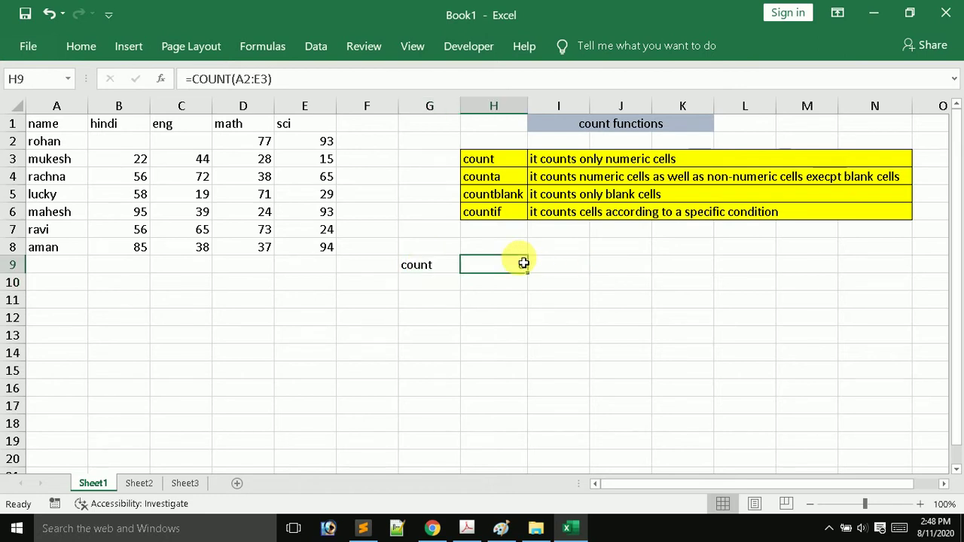
click(445, 284)
text(count)
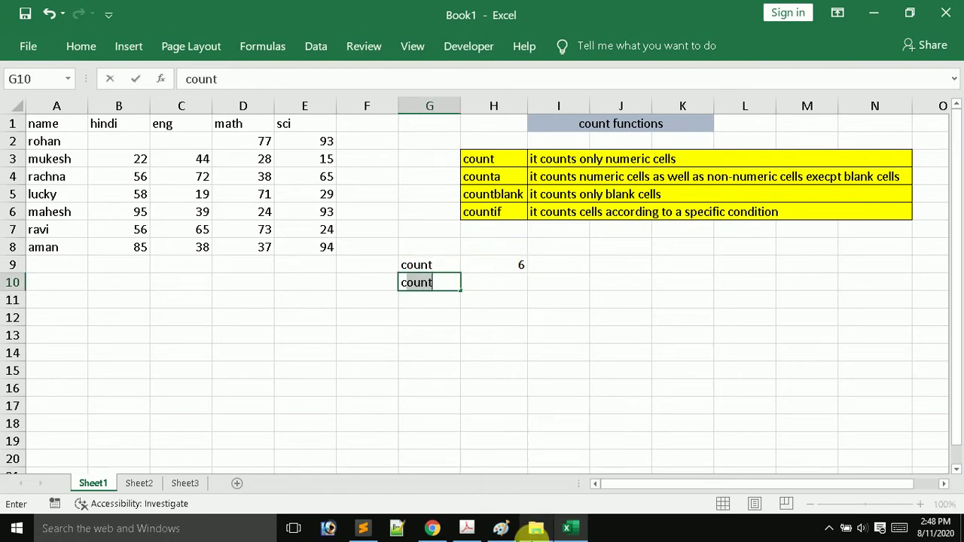
text(a)
key(Return)
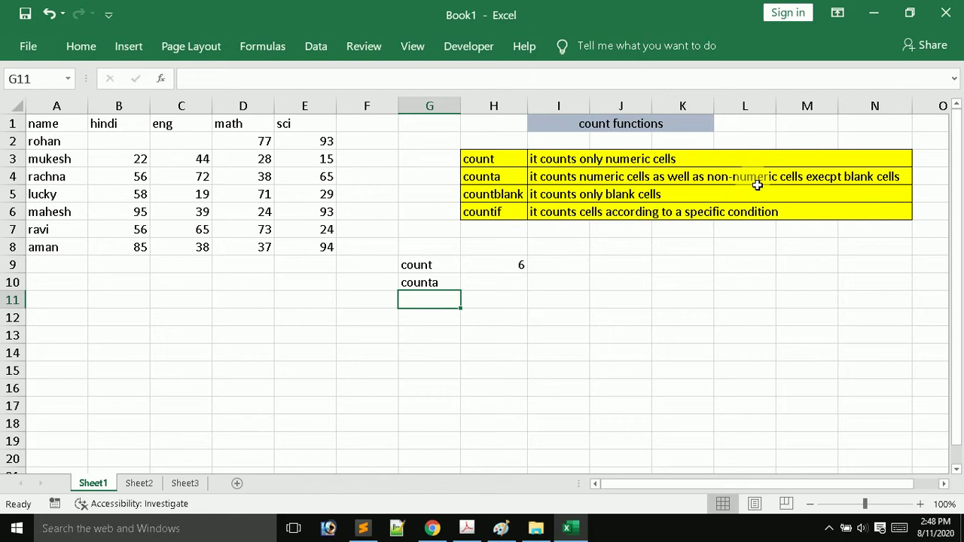
Start a COUNTA formula in H10 over the range A1:E3.
key(Up)
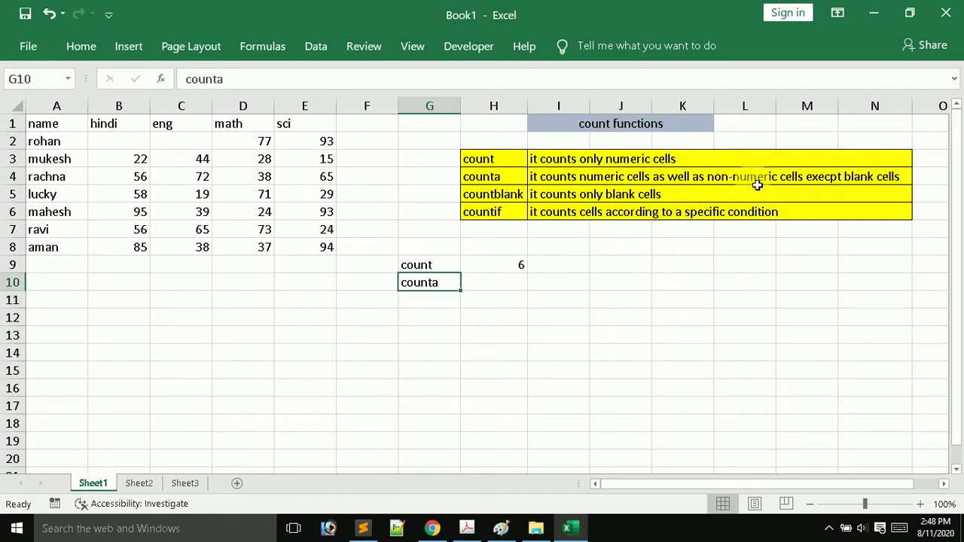
key(Right)
text(=c)
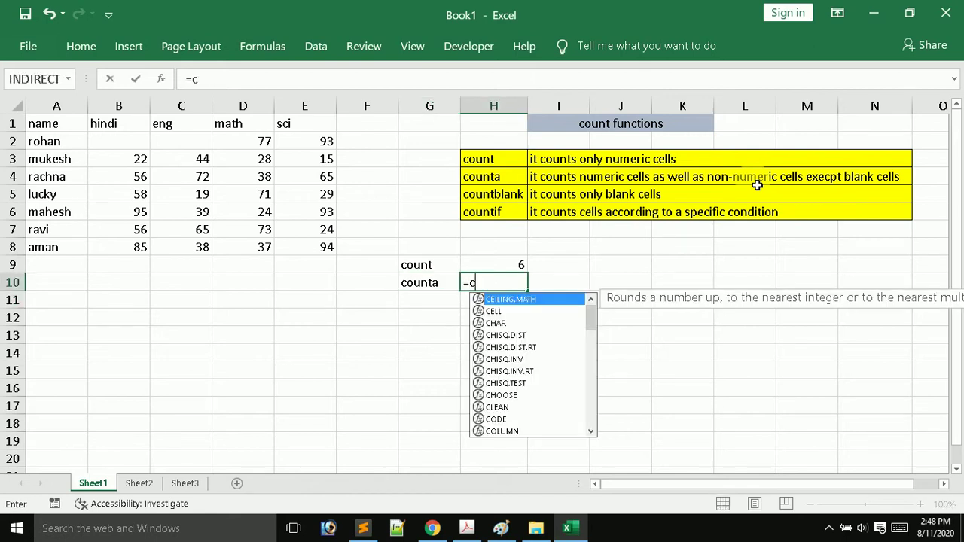
text(ounta)
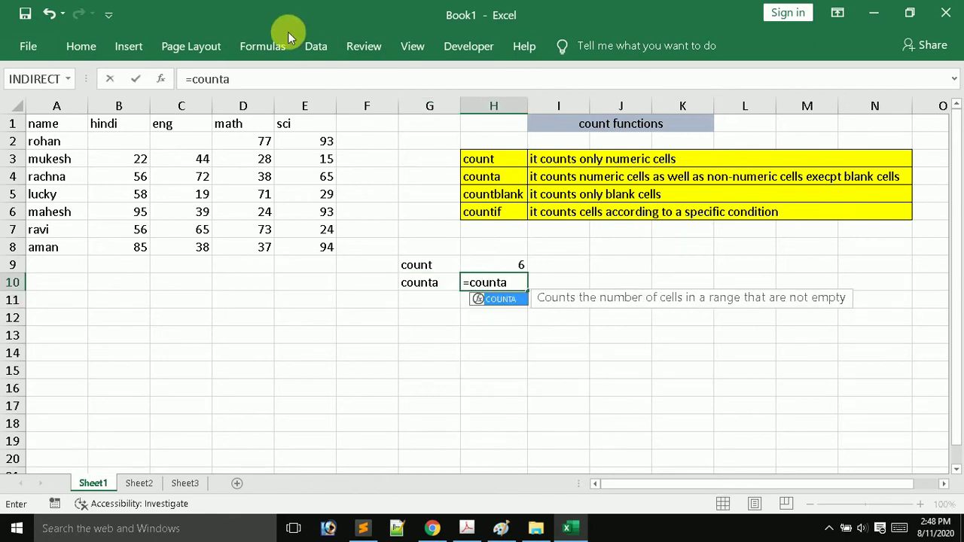
mouse_move(48, 125)
mouse_down()
mouse_move(173, 160)
mouse_move(306, 157)
mouse_up()
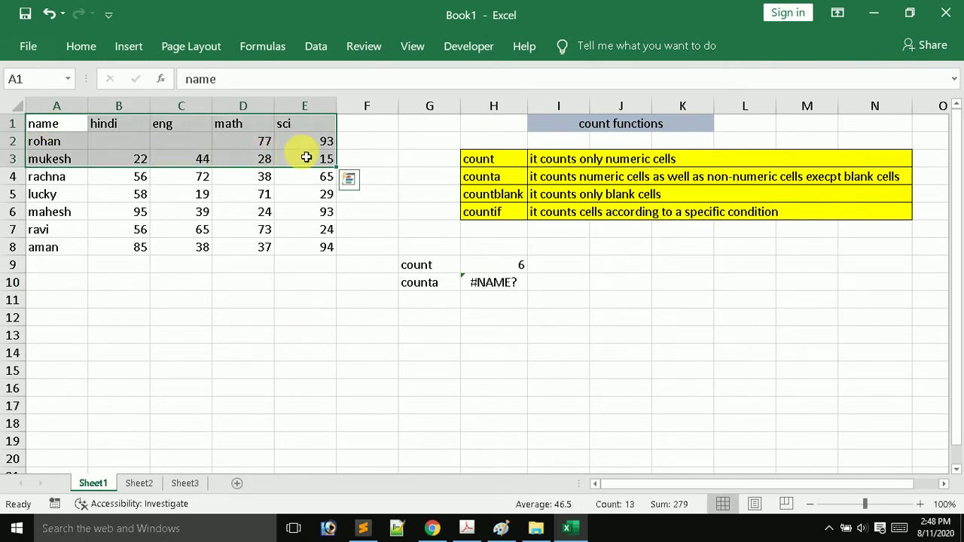
text())
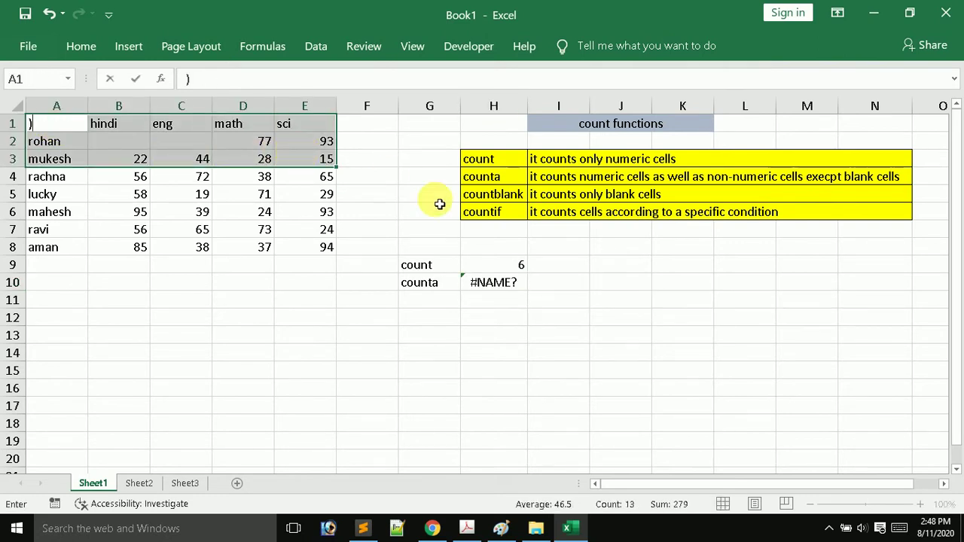
Complete H10 as =COUNTA(A1:E3), which returns 13.
click(488, 285)
double_click(493, 287)
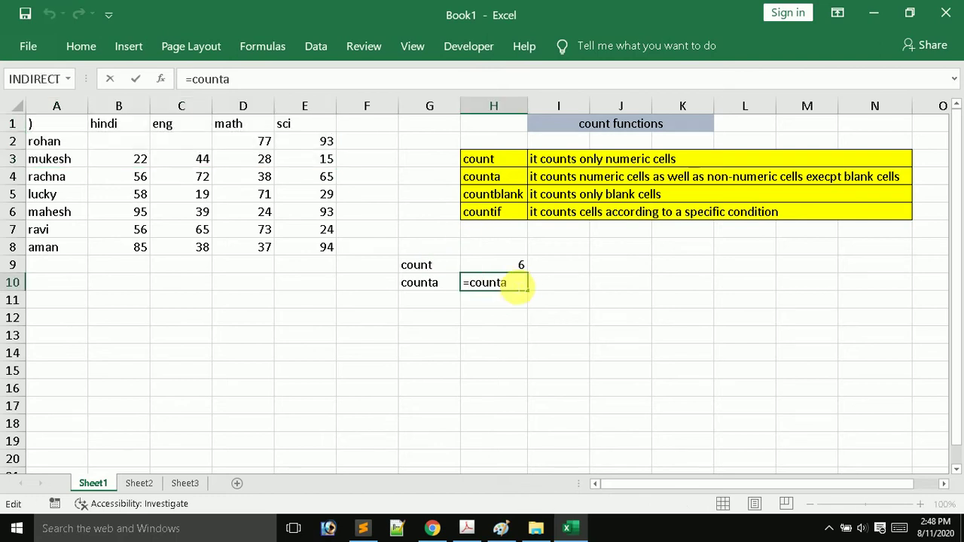
click(509, 289)
text(()
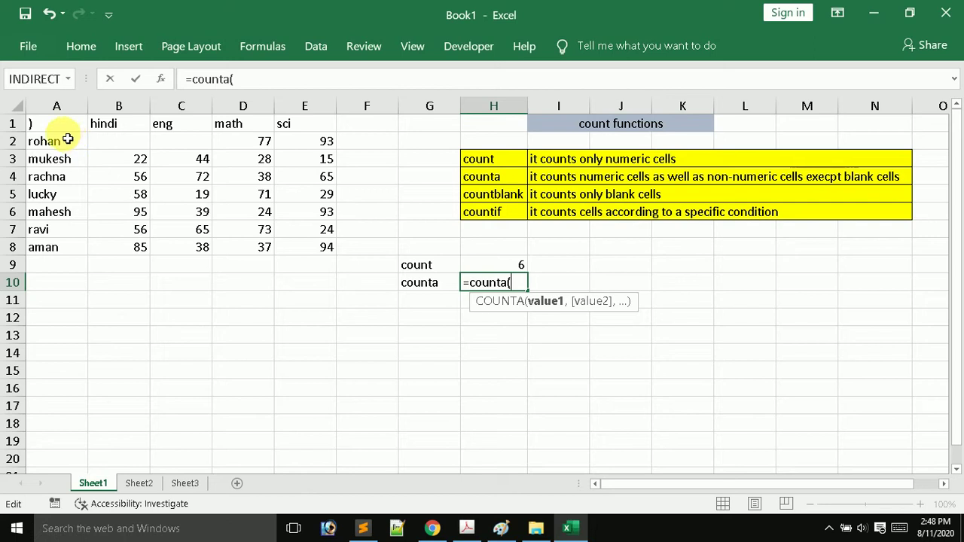
drag(51, 127, 310, 166)
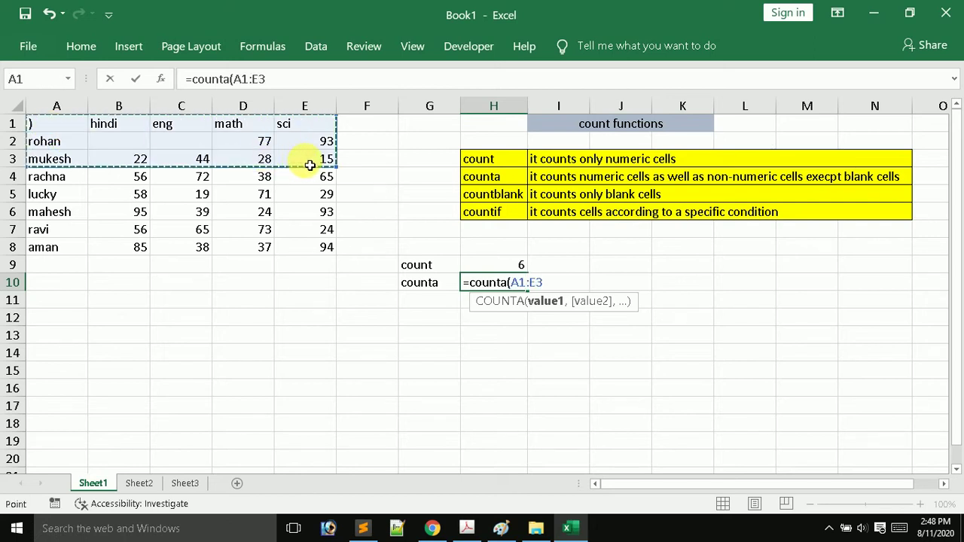
text())
key(Return)
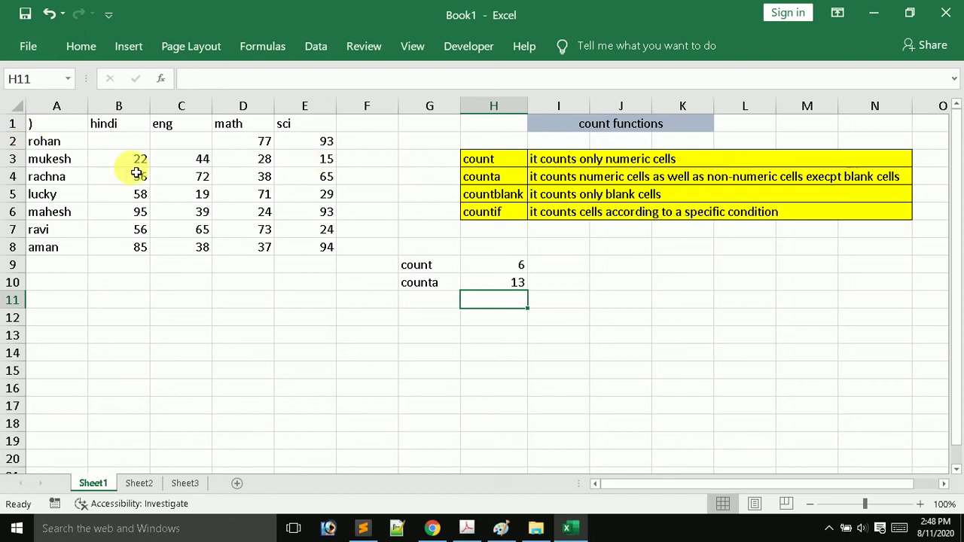
Replace the stray ')' in A1 with the heading 'name'.
click(129, 143)
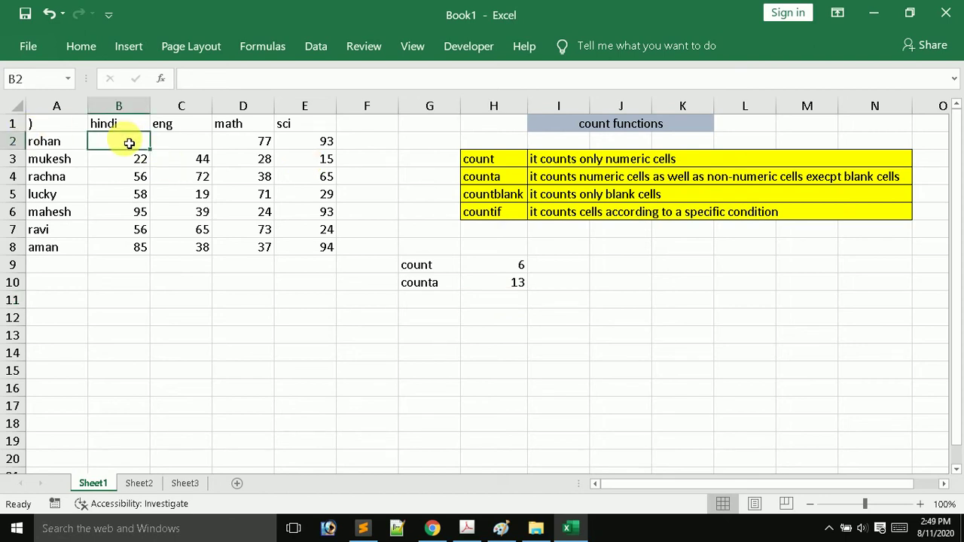
click(181, 143)
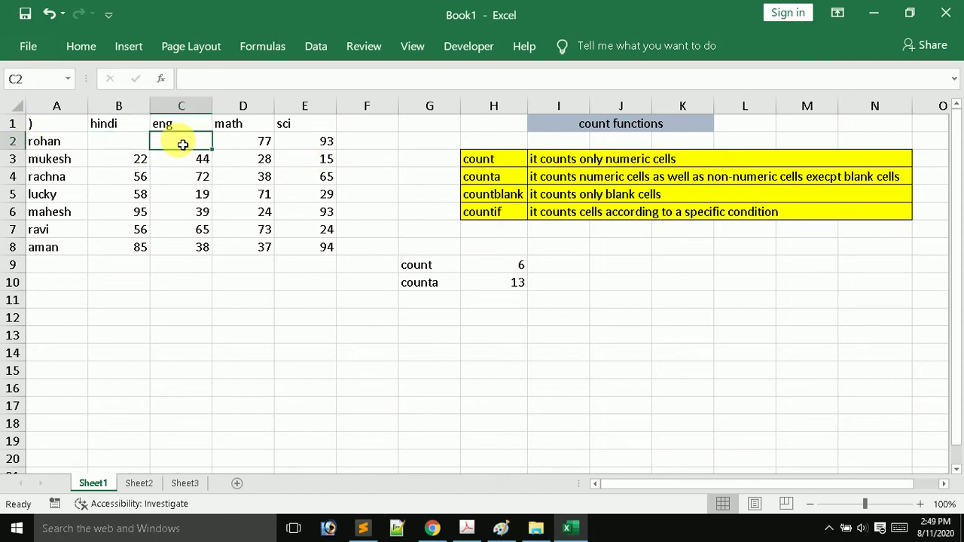
click(41, 131)
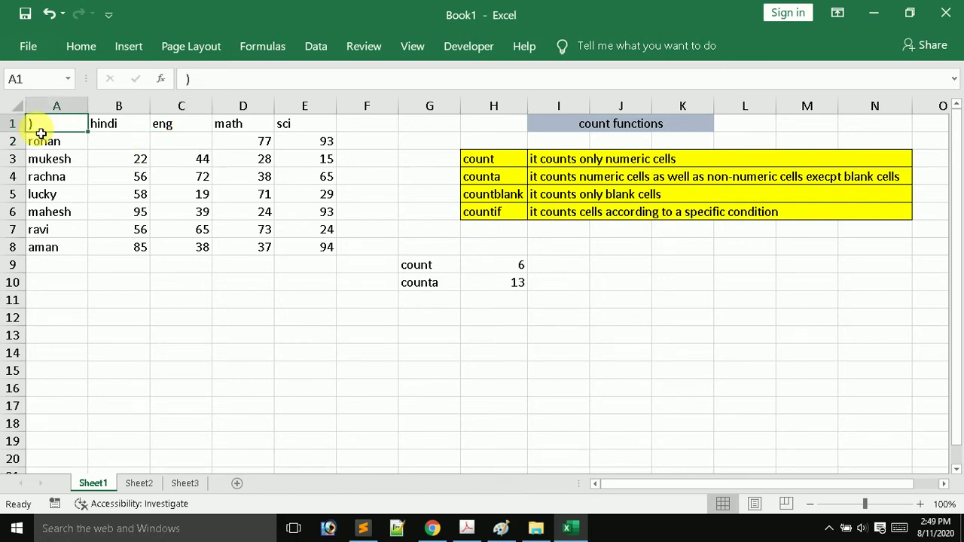
key(Delete)
text(name)
key(Return)
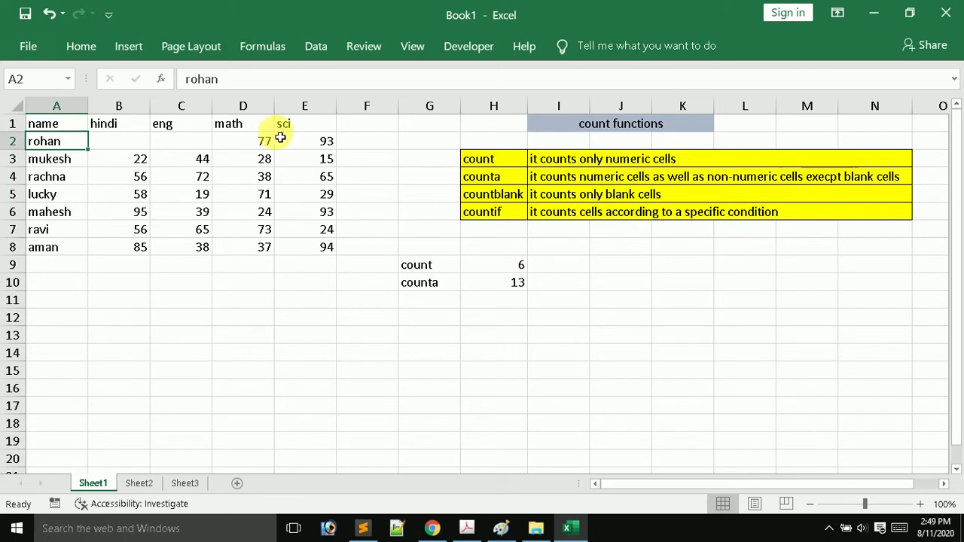
Clear the math mark in D2 and the sci mark in E3, so count shows 4 and counta 11.
click(270, 139)
key(Delete)
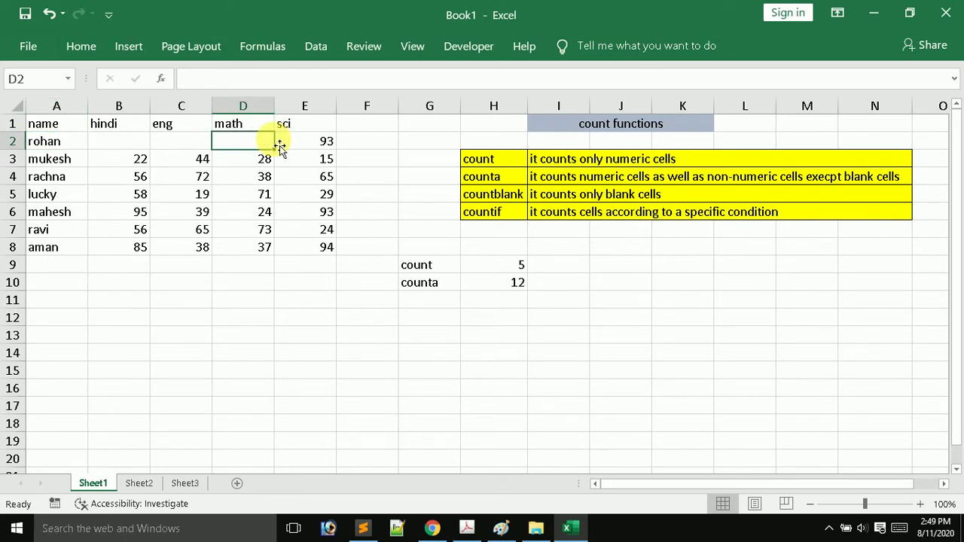
click(325, 157)
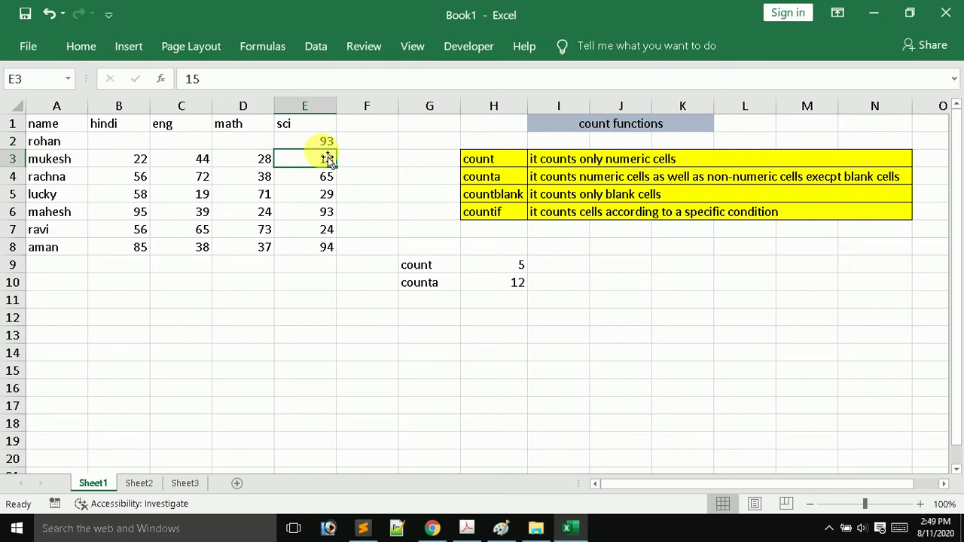
key(Delete)
Type the label 'countblank' in G11.
click(430, 302)
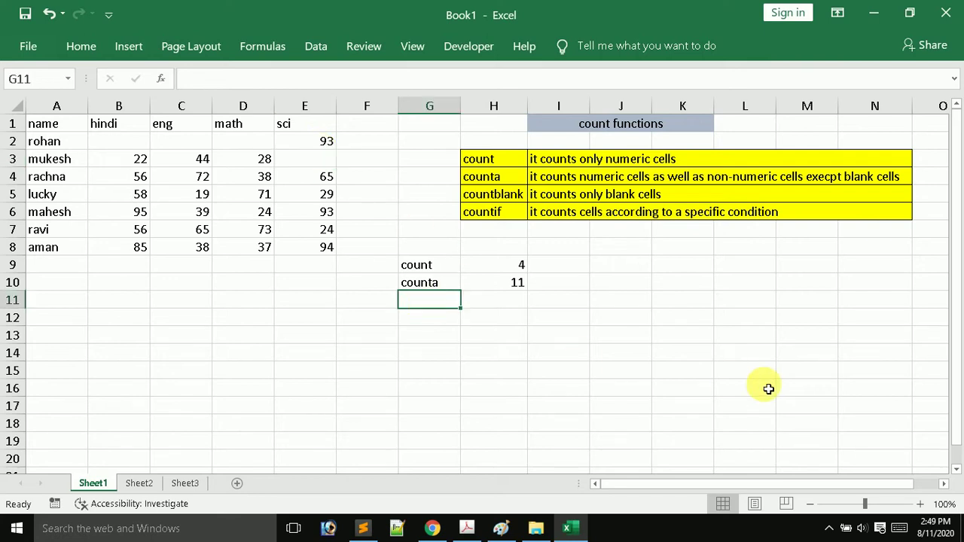
text(coun)
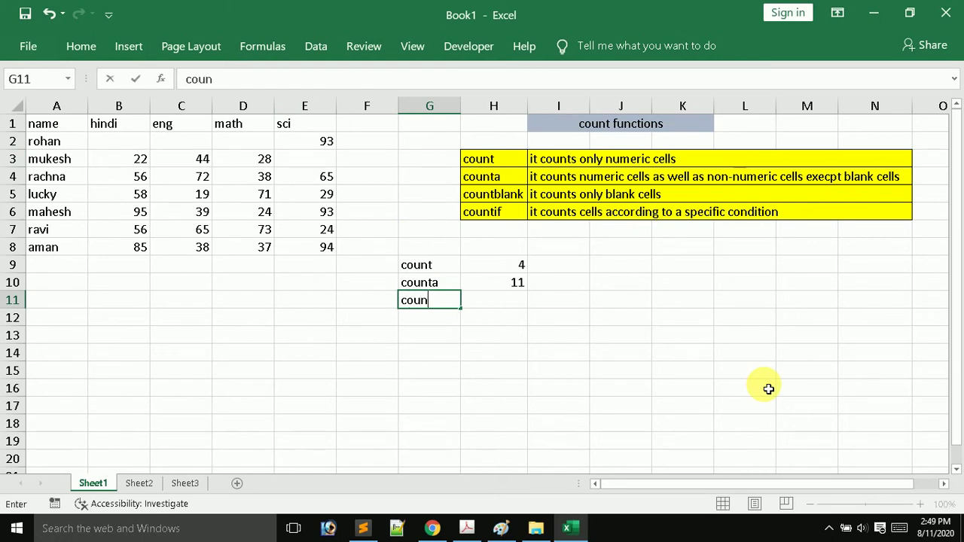
text(tblank)
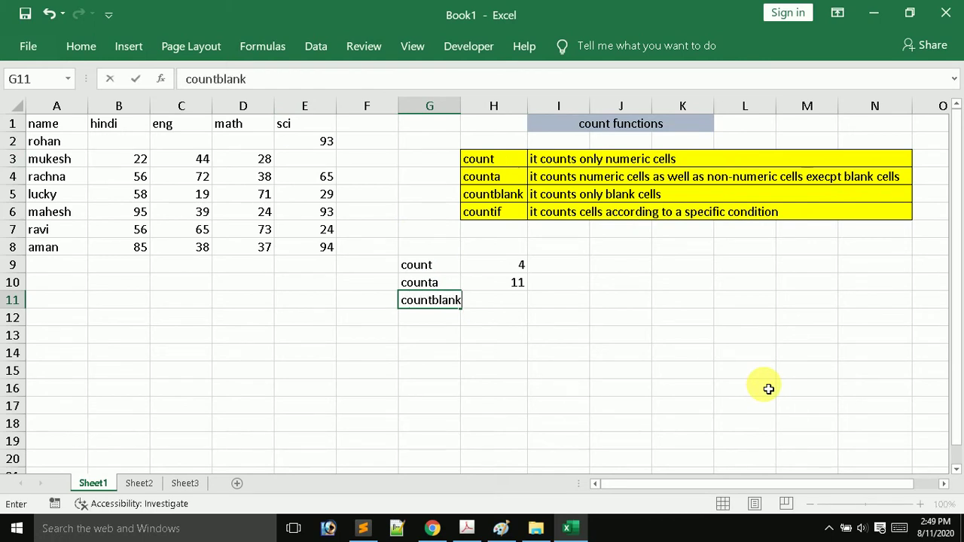
key(Return)
Enter =COUNTBLANK(A1:E3) in H11, returning 4 blank cells.
key(Up)
key(Right)
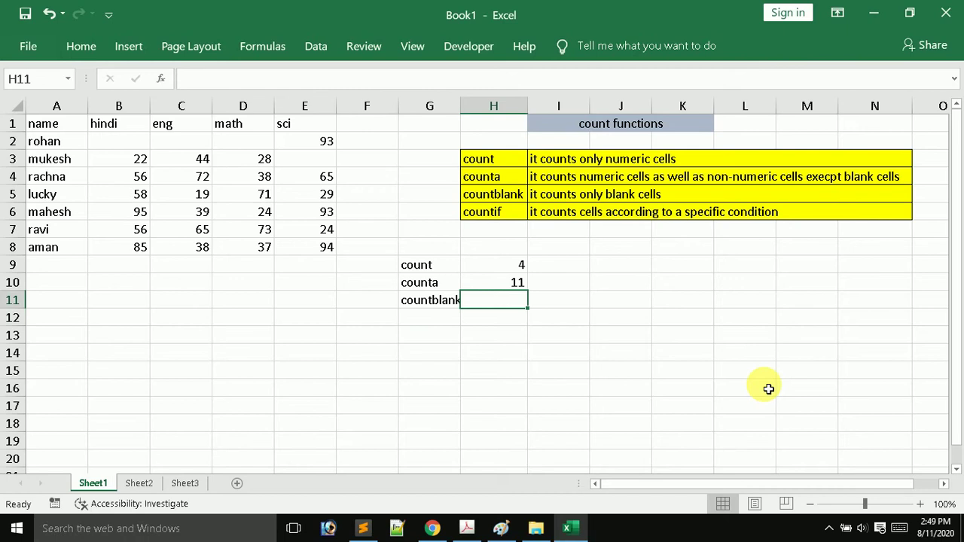
text(=cou)
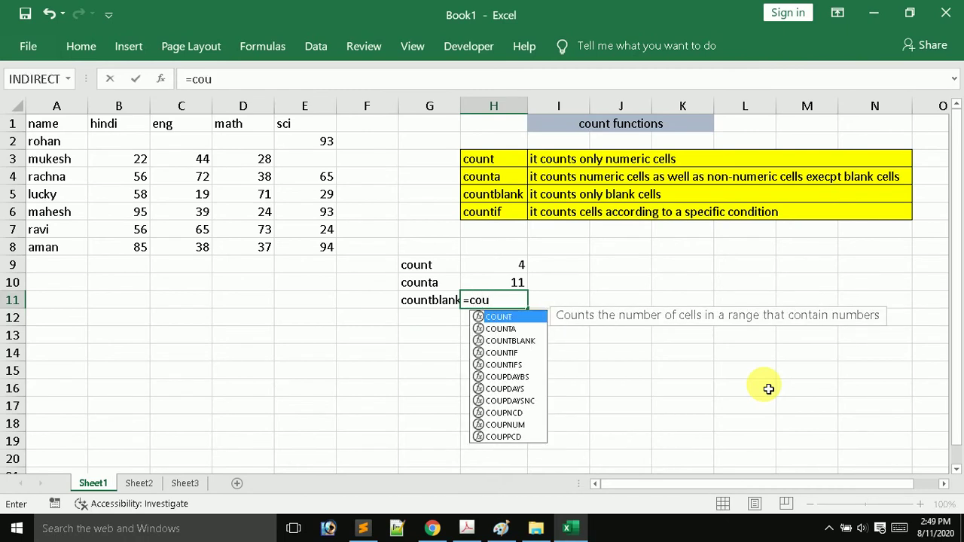
key(Down)
key(Down)
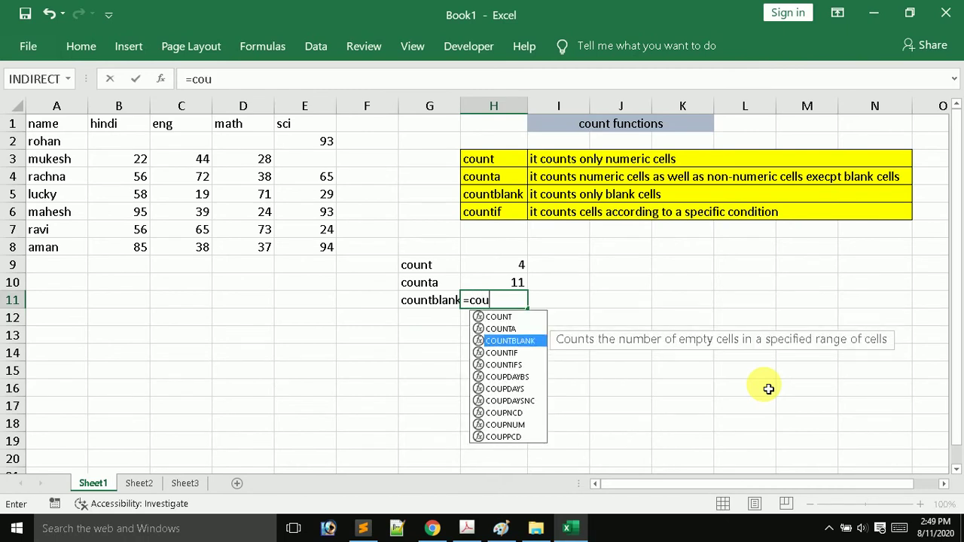
key(Tab)
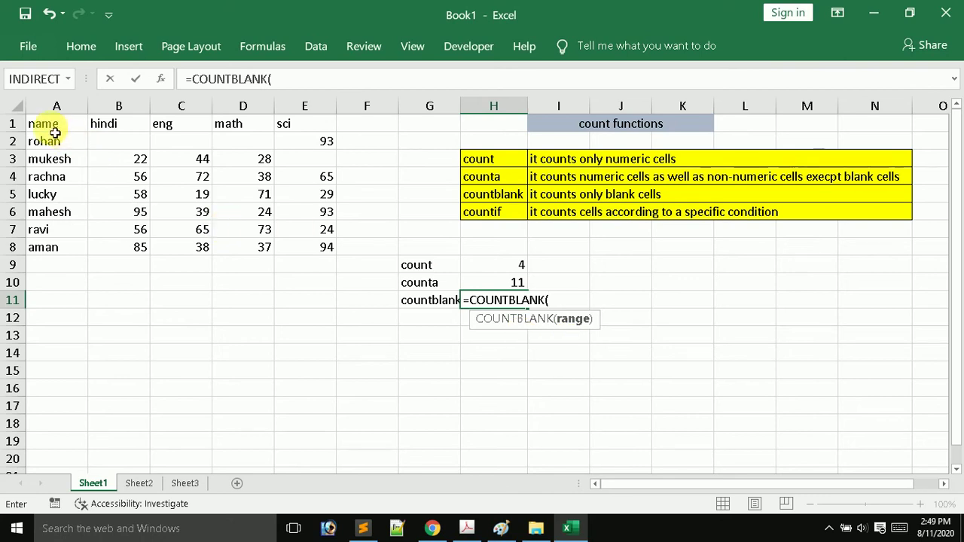
drag(60, 125, 236, 160)
drag(303, 154, 305, 155)
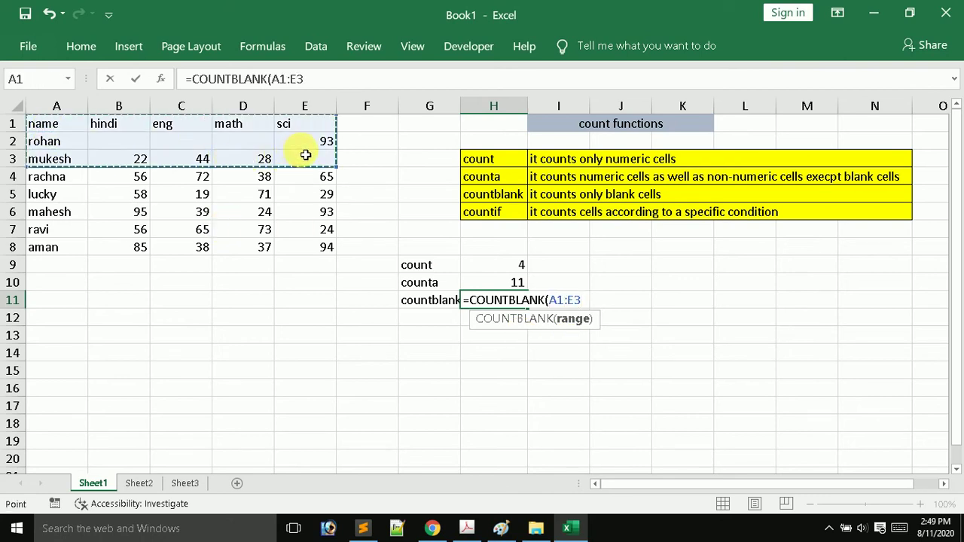
key(Return)
click(121, 143)
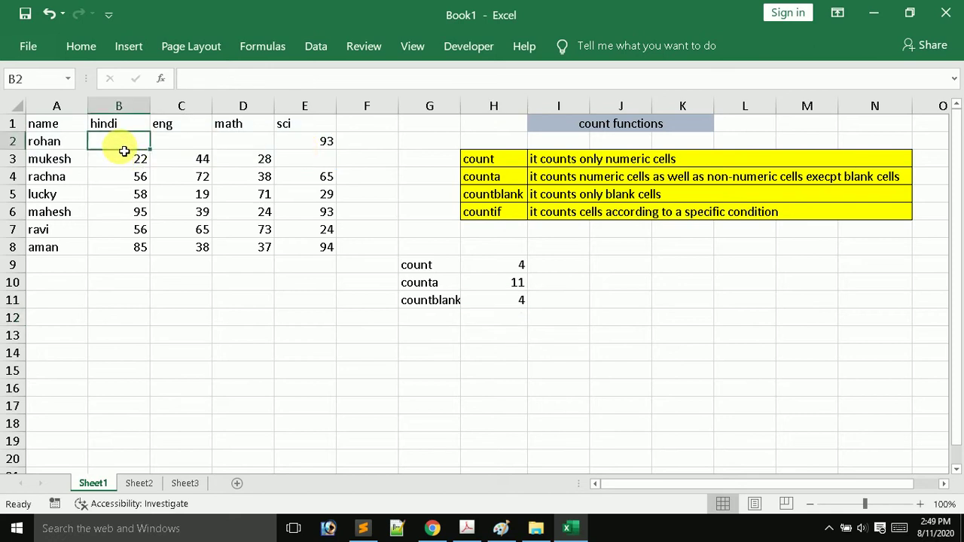
click(191, 144)
click(232, 144)
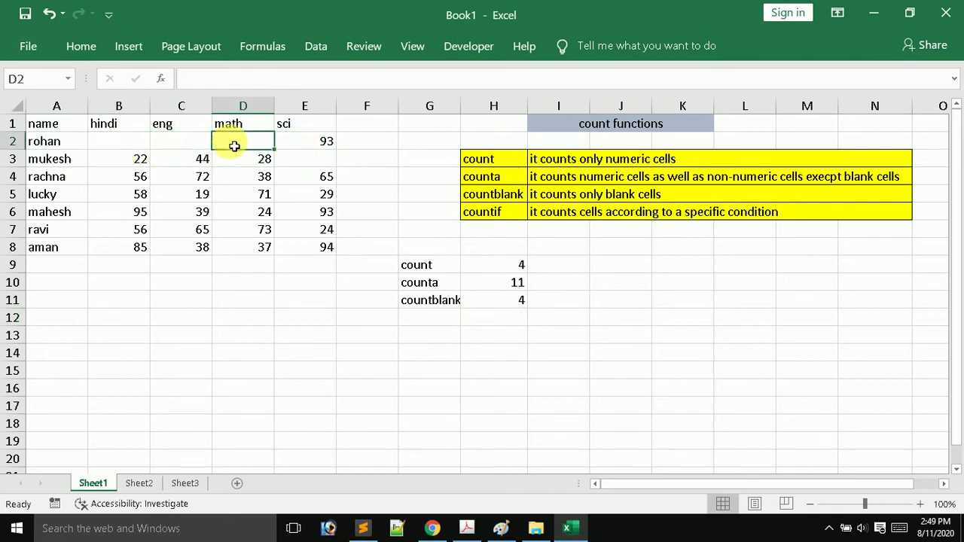
click(303, 163)
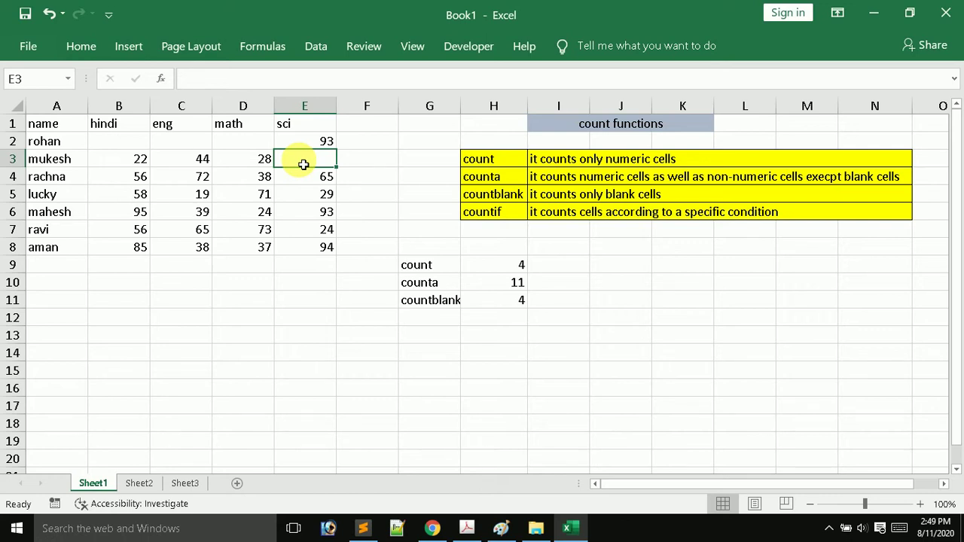
click(188, 165)
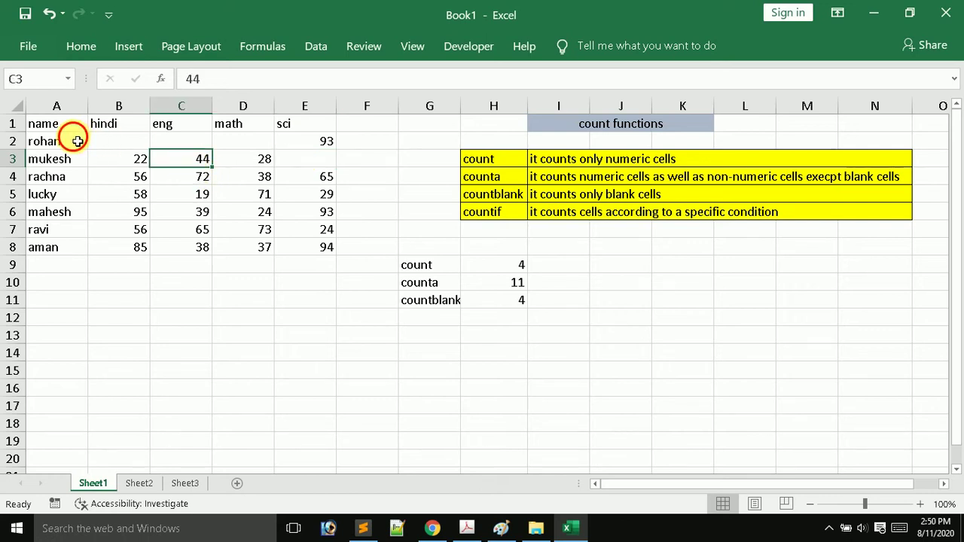
click(78, 142)
key(Delete)
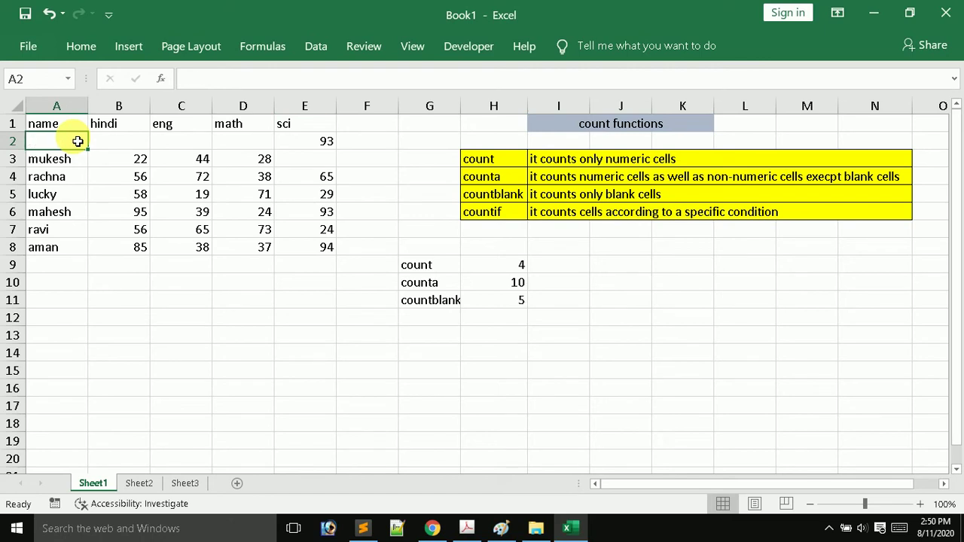
key(ctrl+z)
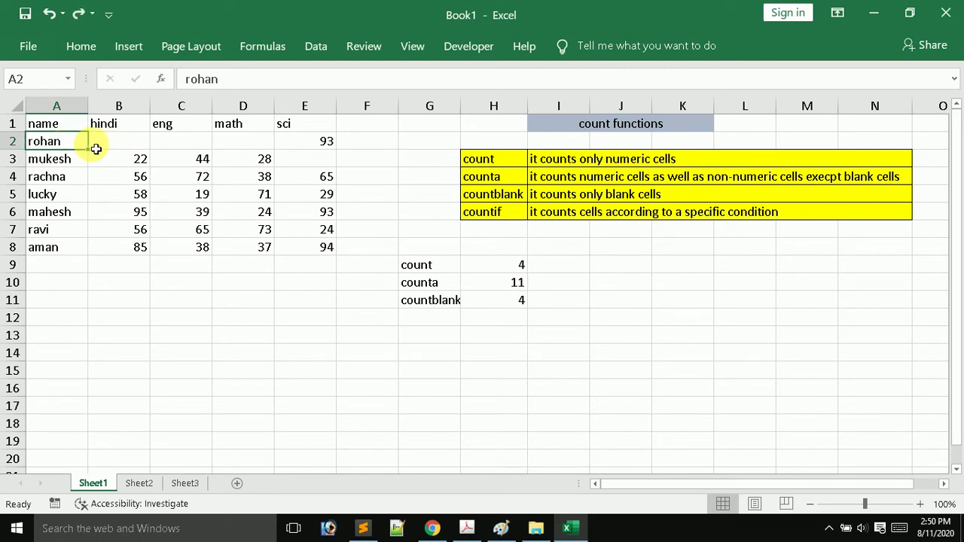
Enter 89 in B2, 78 in C2, 67 in D2 and 78 in E3.
click(130, 142)
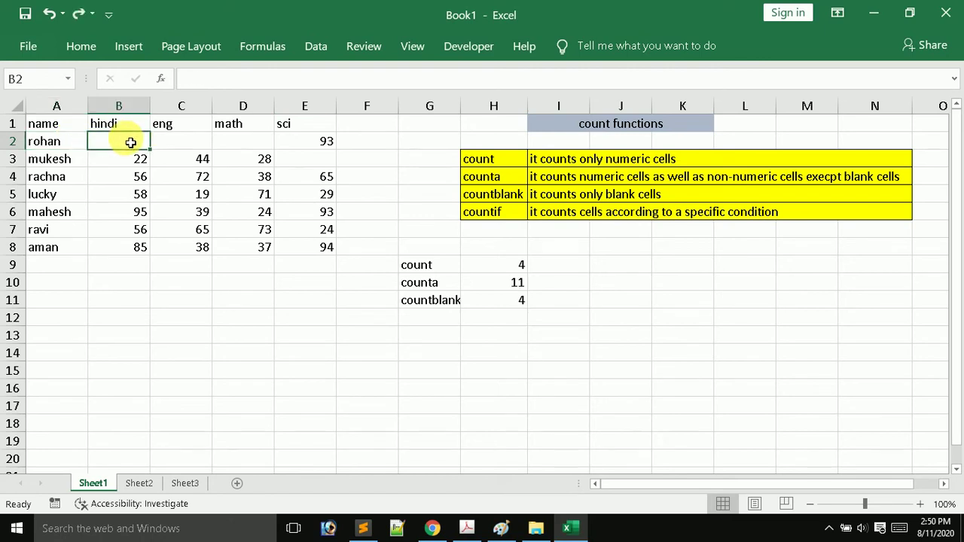
text(89)
key(Return)
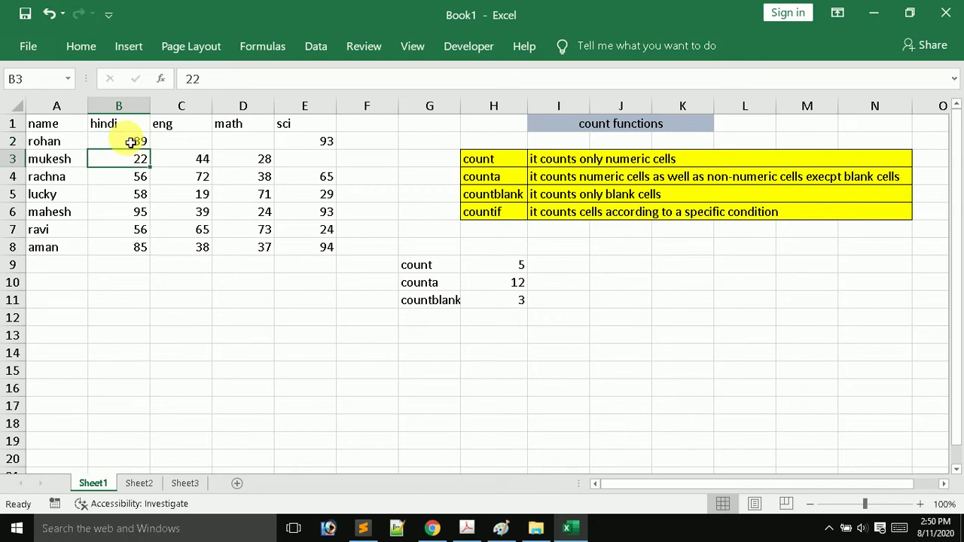
key(Up)
key(Right)
text(78)
key(Right)
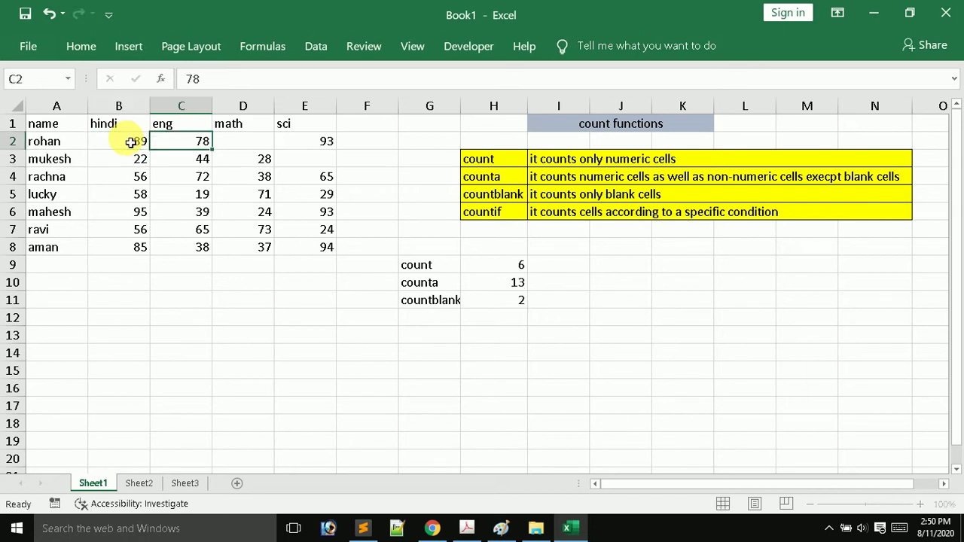
text(67)
key(Return)
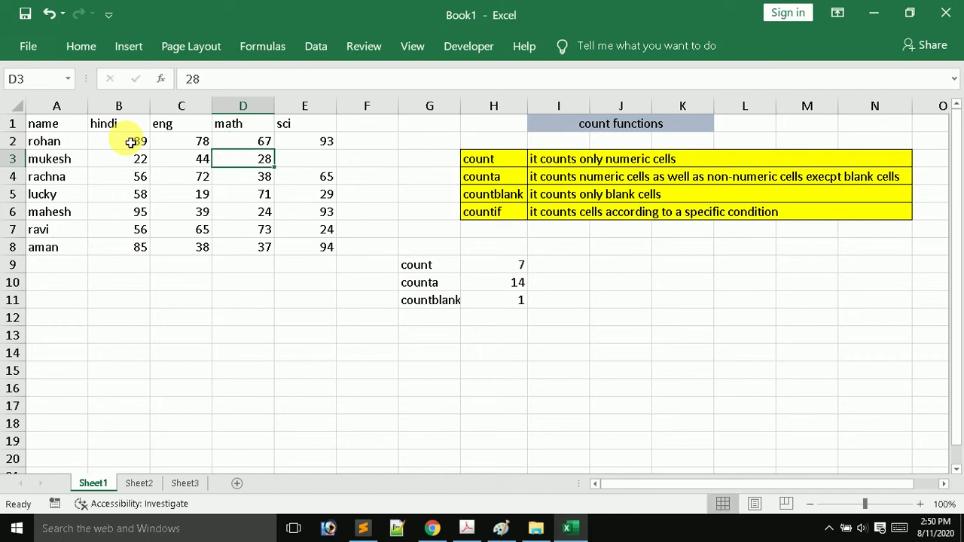
key(Right)
key(Right)
key(Left)
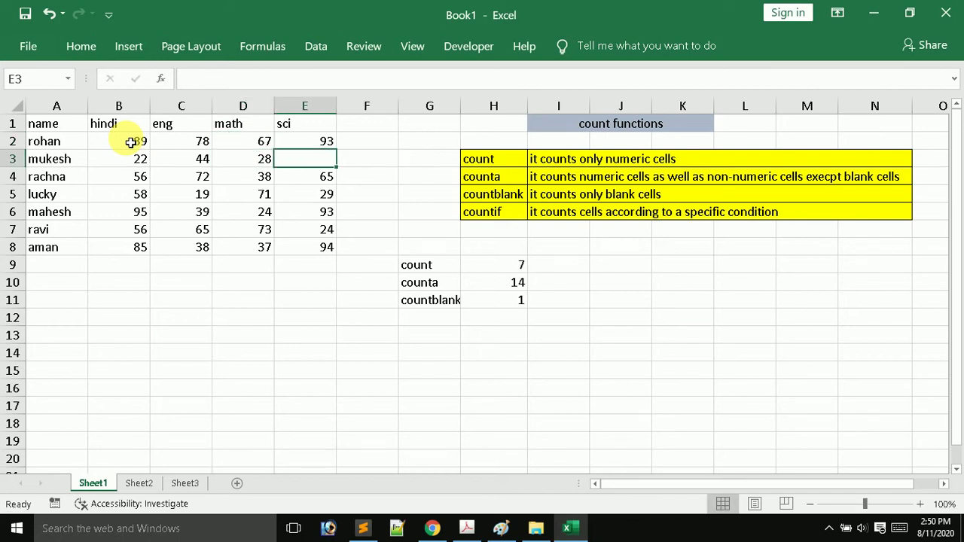
text(78)
key(Return)
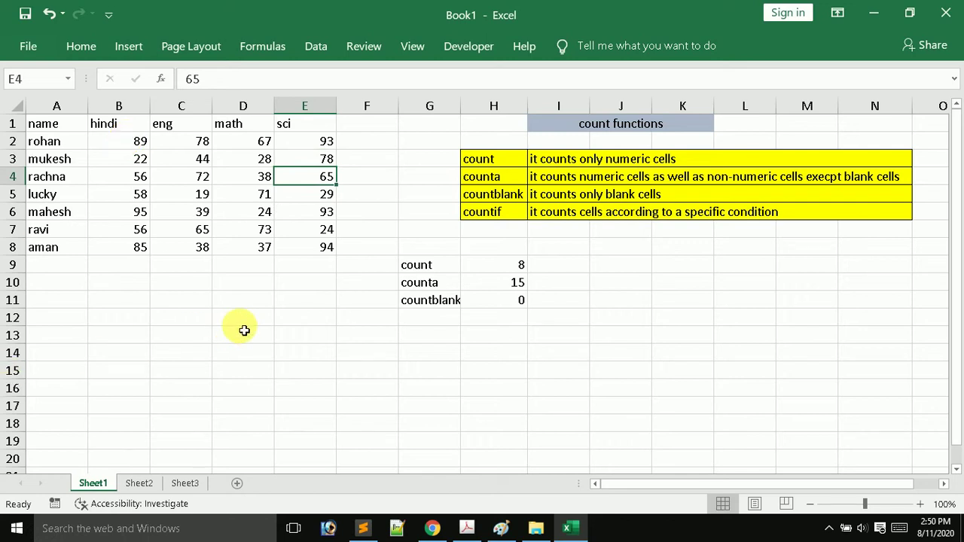
click(426, 326)
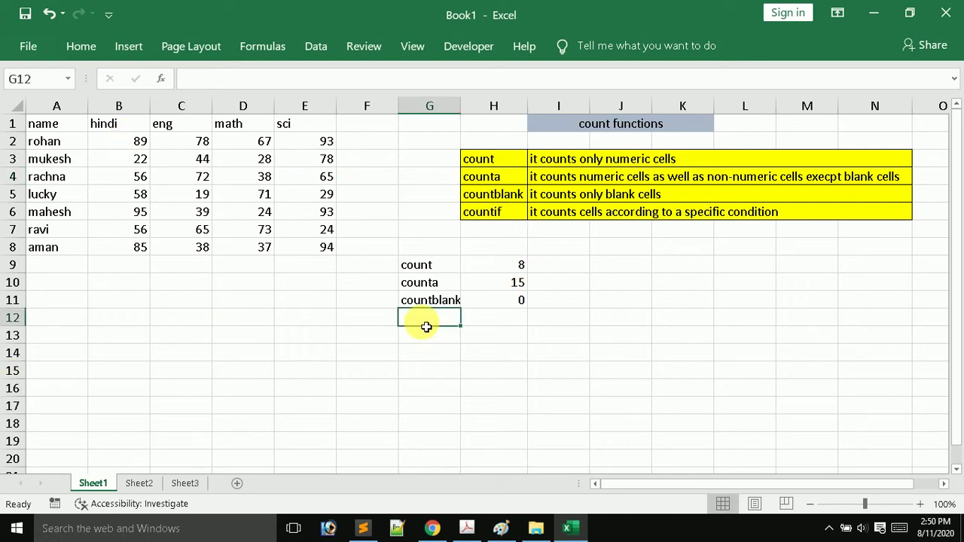
Type 'total pass candidate' in A10 and autofit column A to its width.
click(61, 288)
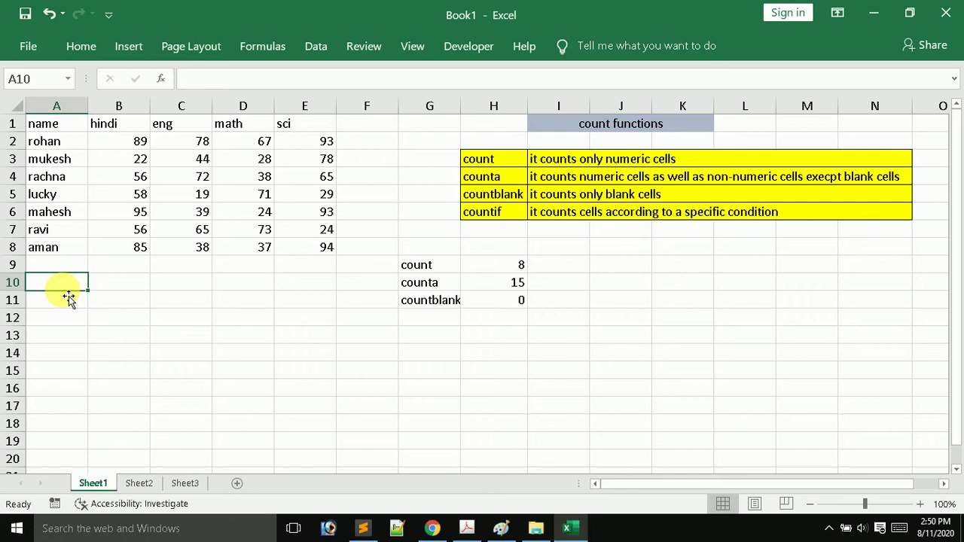
text(total )
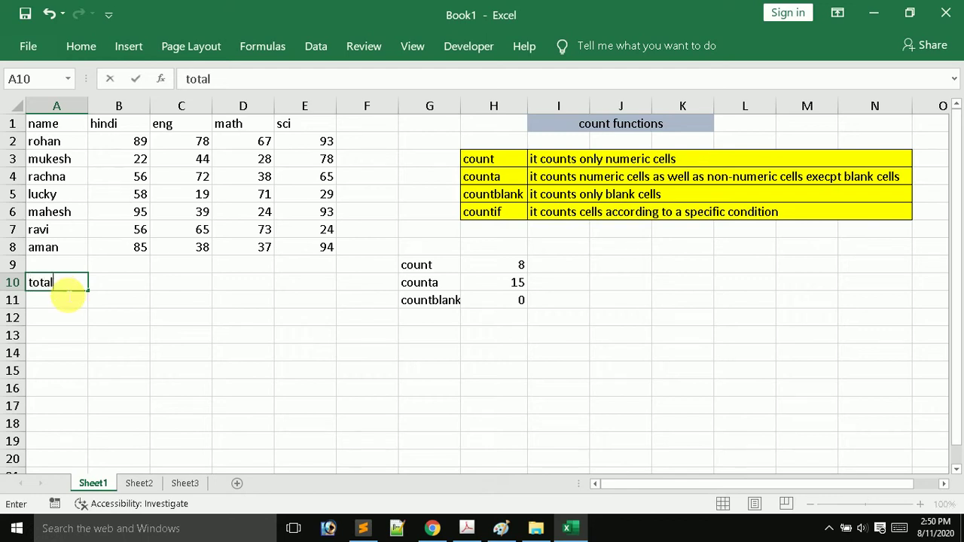
text(pass )
text(candi)
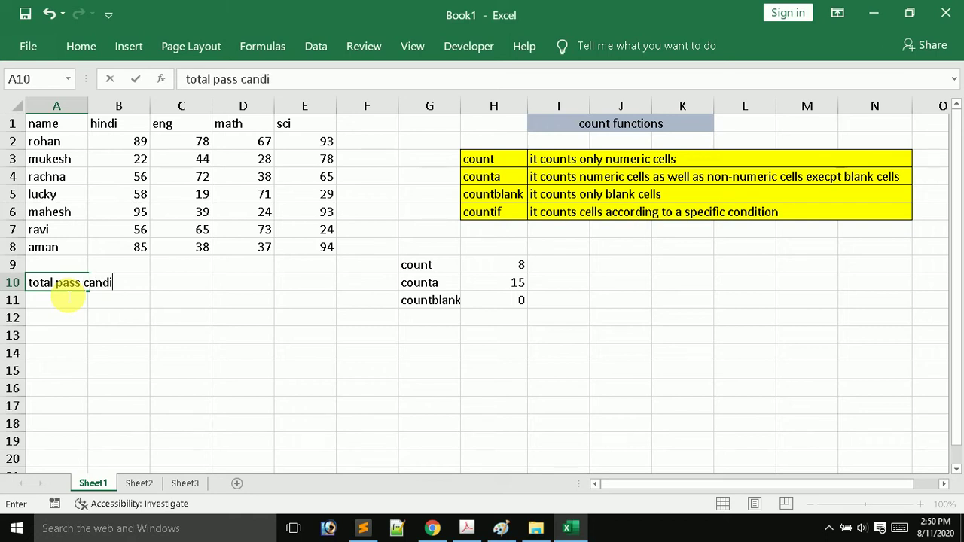
text(date)
key(Return)
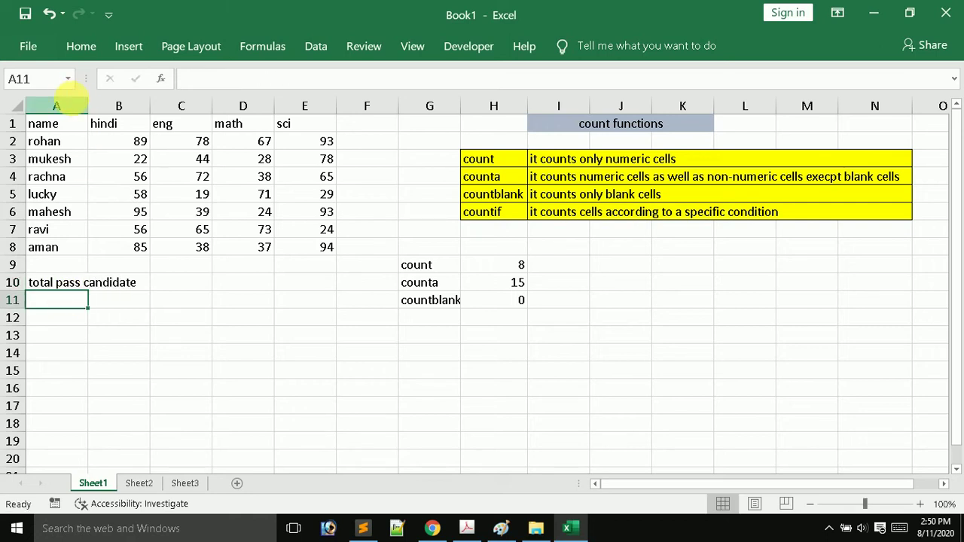
double_click(88, 106)
Enter =COUNTIF(B2:B8,">40") in B10, counting 6 passing hindi marks.
click(200, 287)
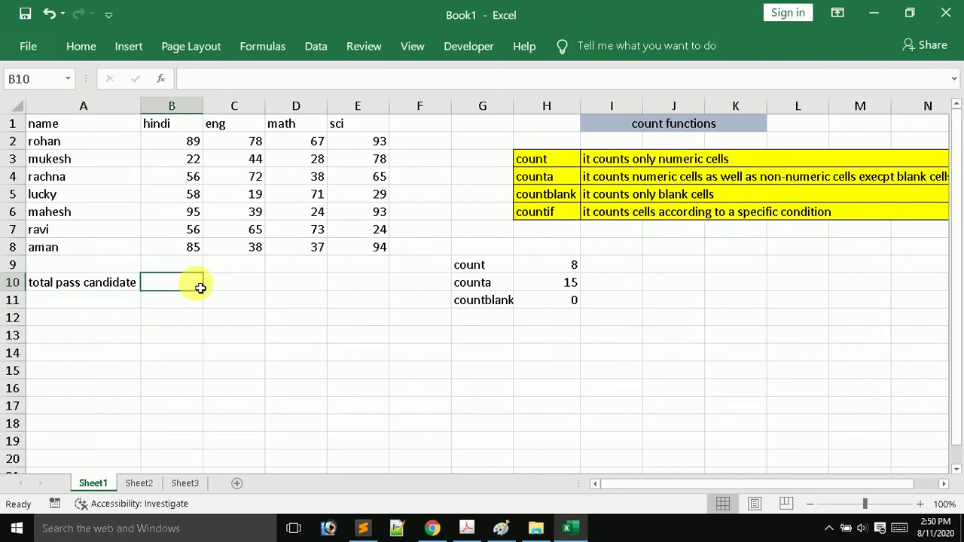
text(=c)
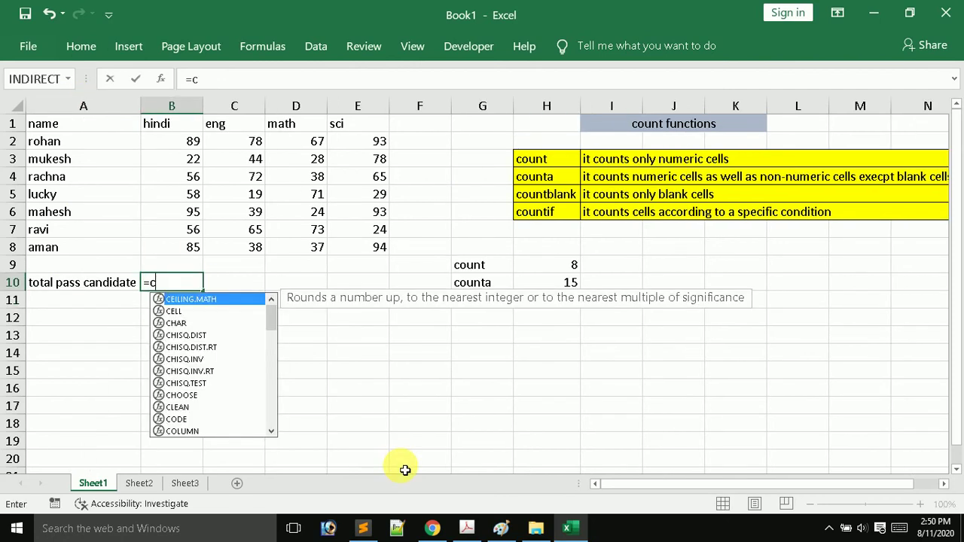
text(ou)
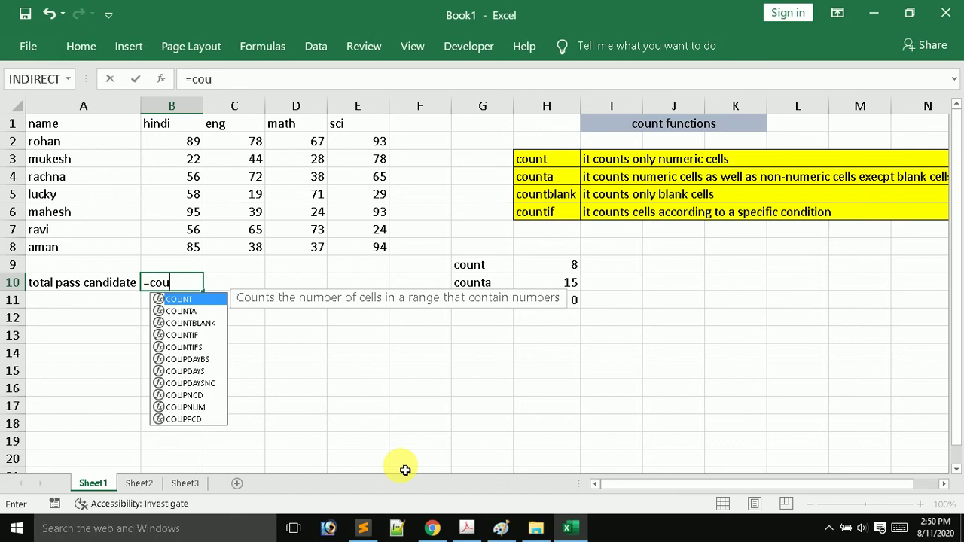
key(Down)
key(Down)
key(Down)
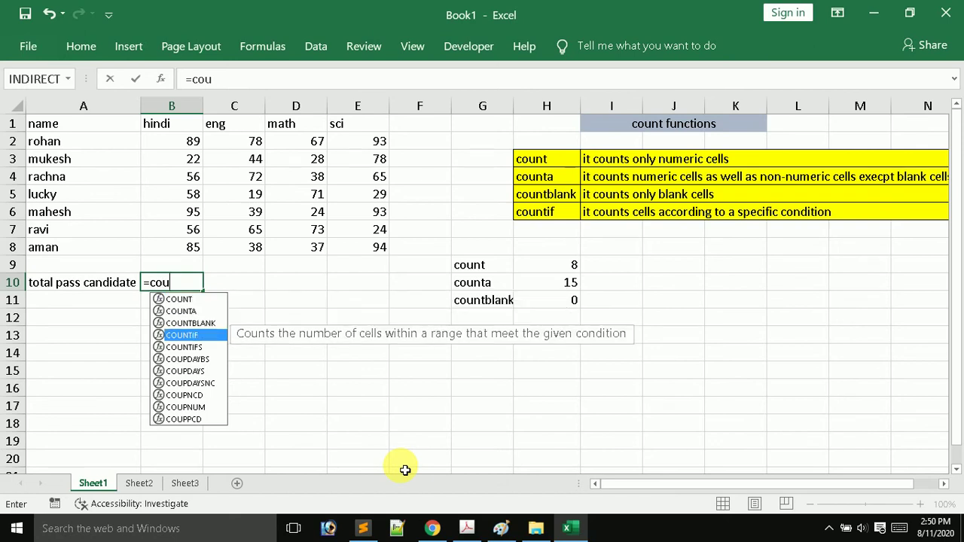
key(Tab)
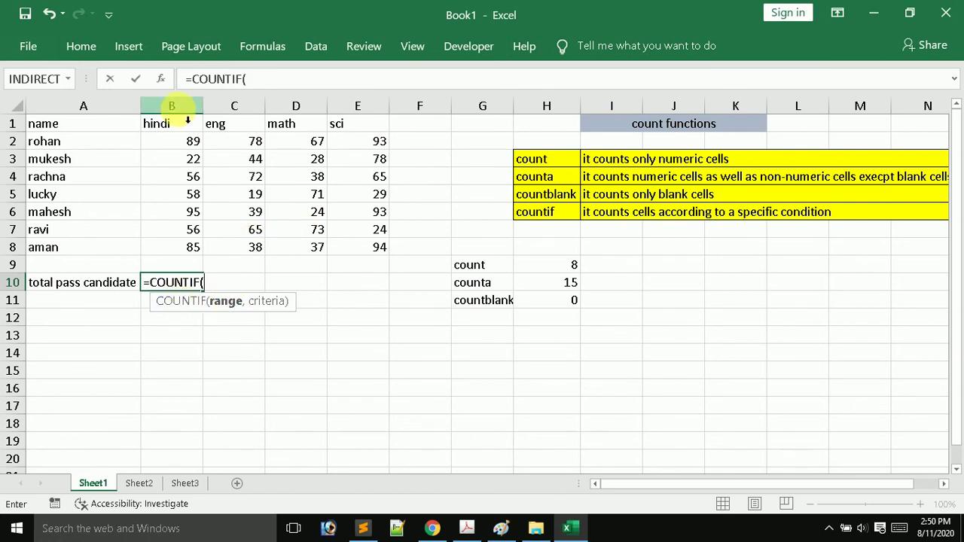
drag(183, 140, 178, 245)
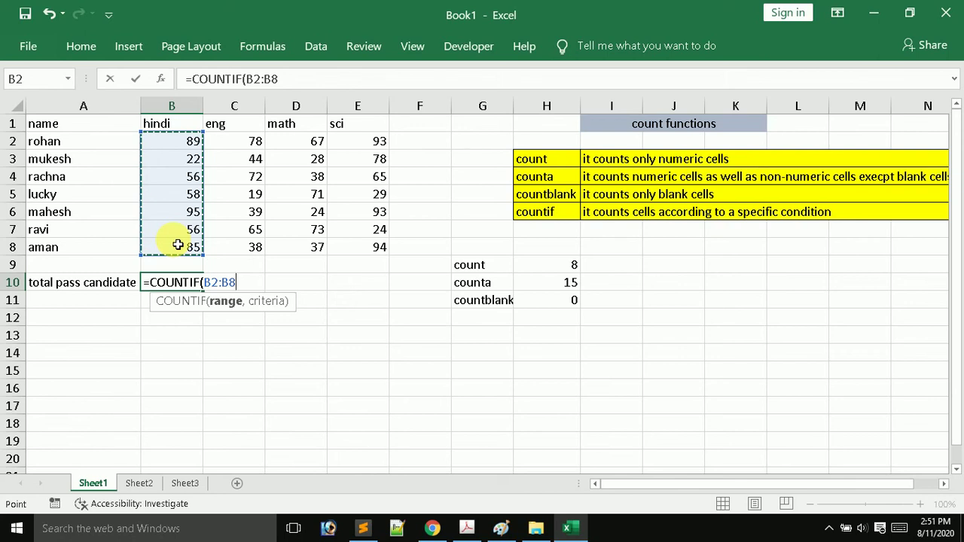
text(,)
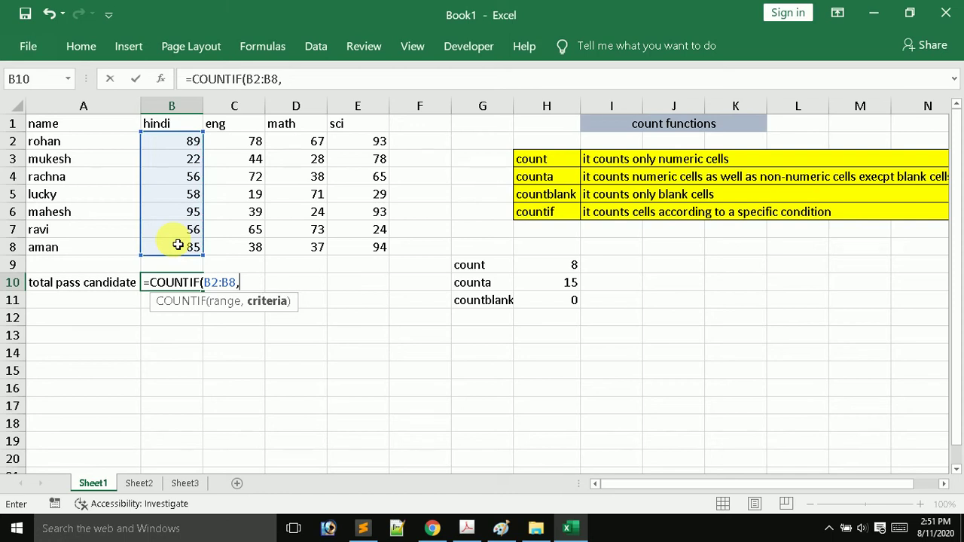
text(")
text(>)
text(40)
text(")
text())
key(Return)
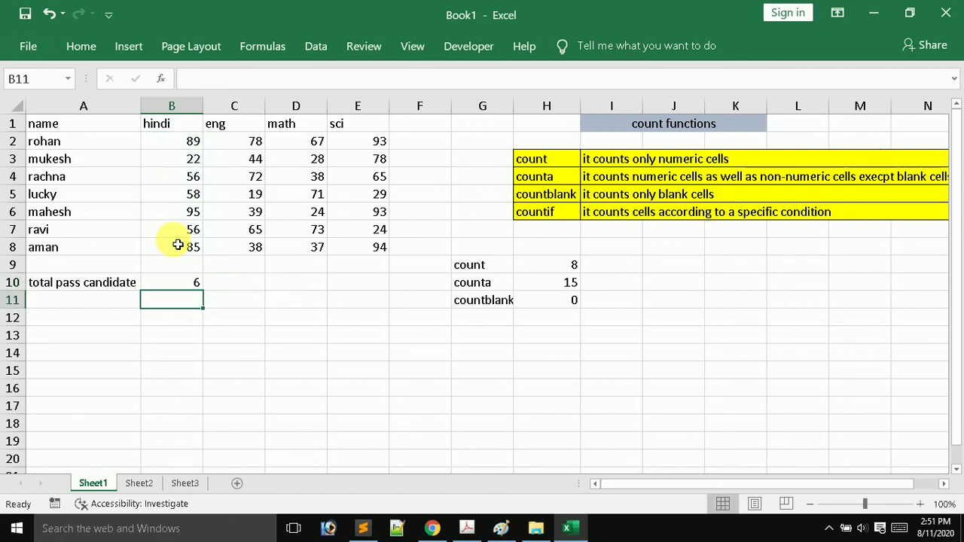
click(36, 251)
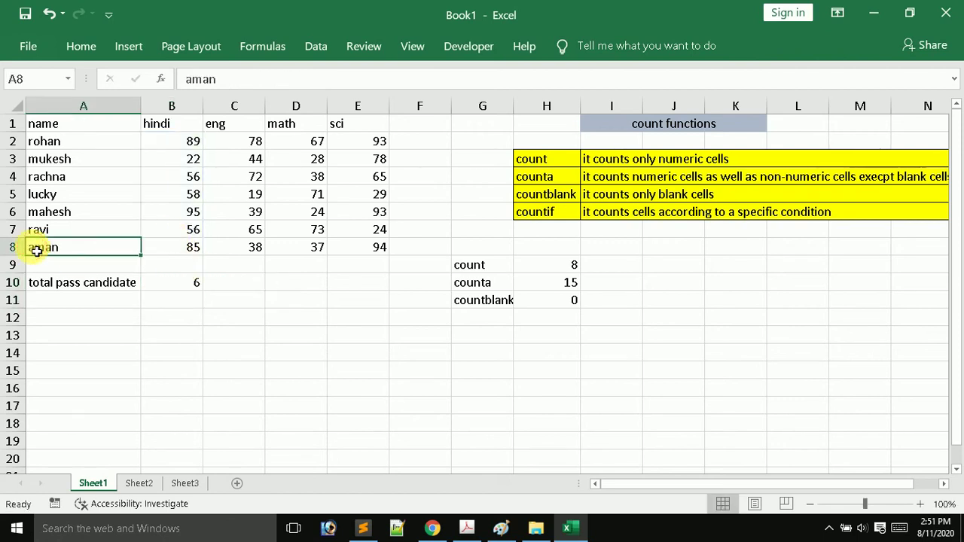
Change the hindi mark 95 to 34, so the pass count drops to 5.
click(189, 219)
text(3)
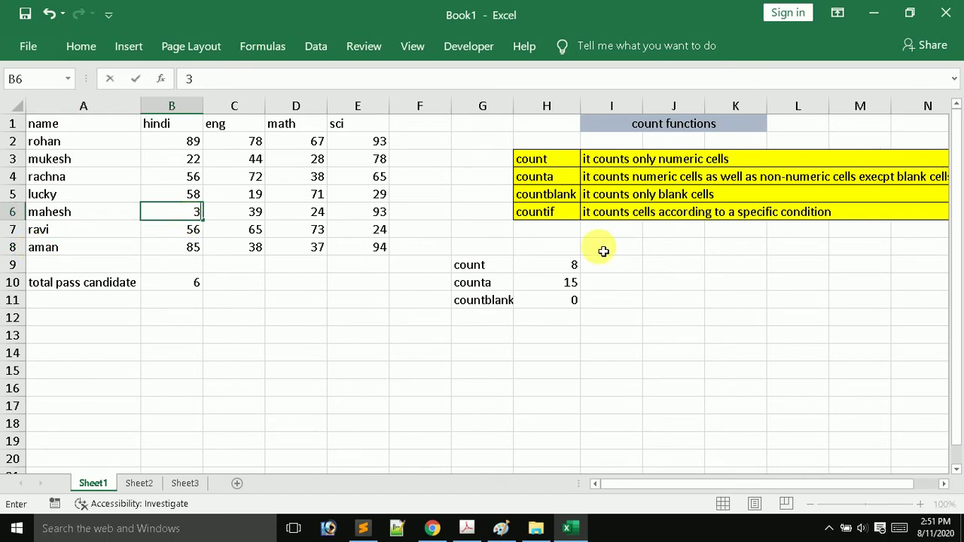
text(4)
key(Return)
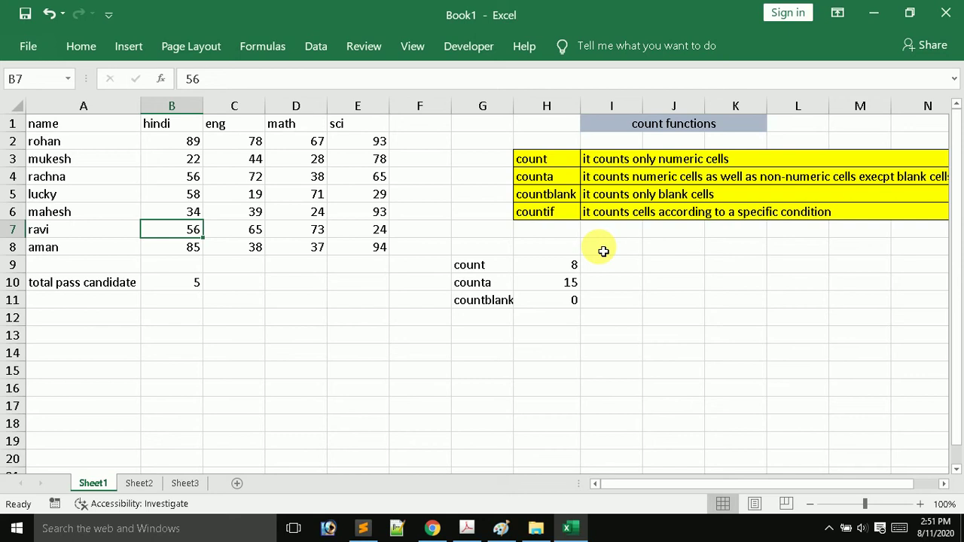
Label cell A11 'total fail candidate'.
key(Down)
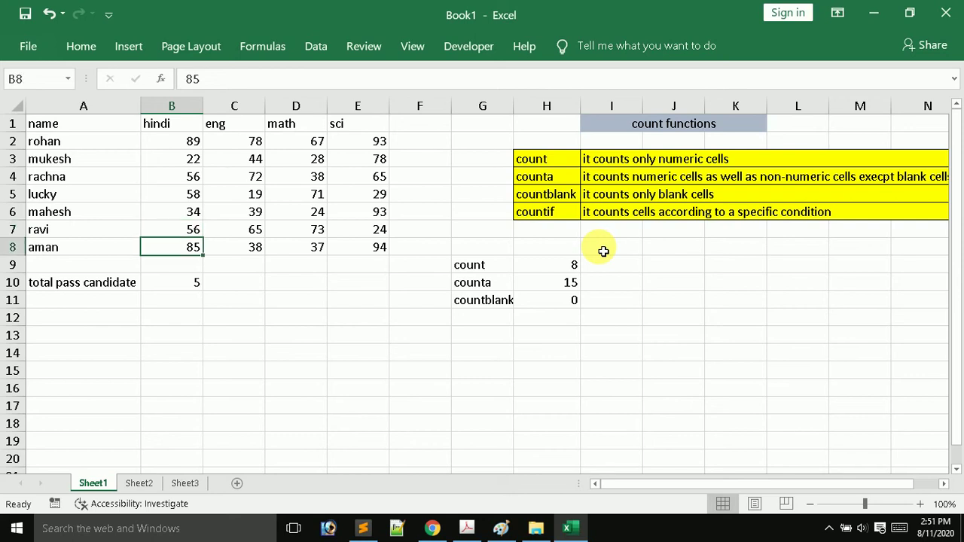
key(Down)
key(Down)
key(Down)
key(Left)
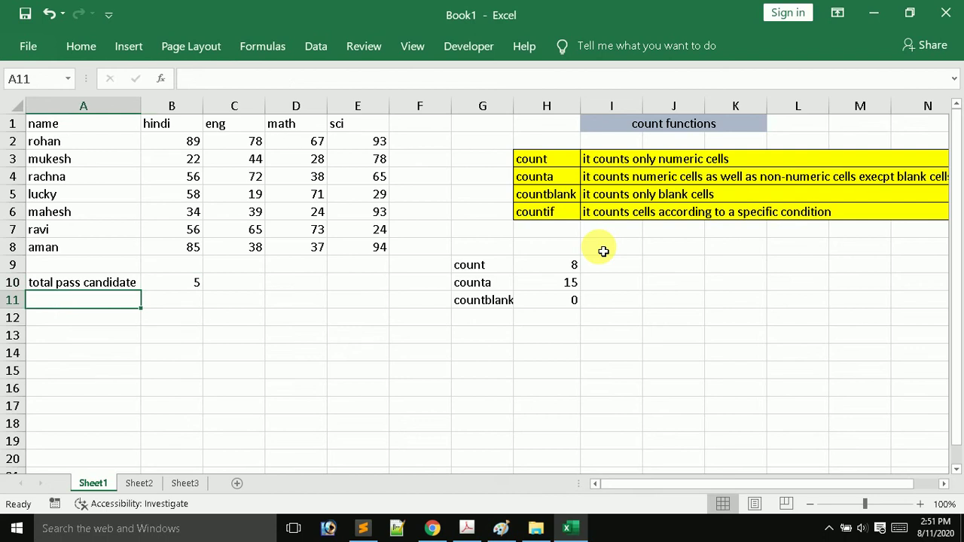
text(toa)
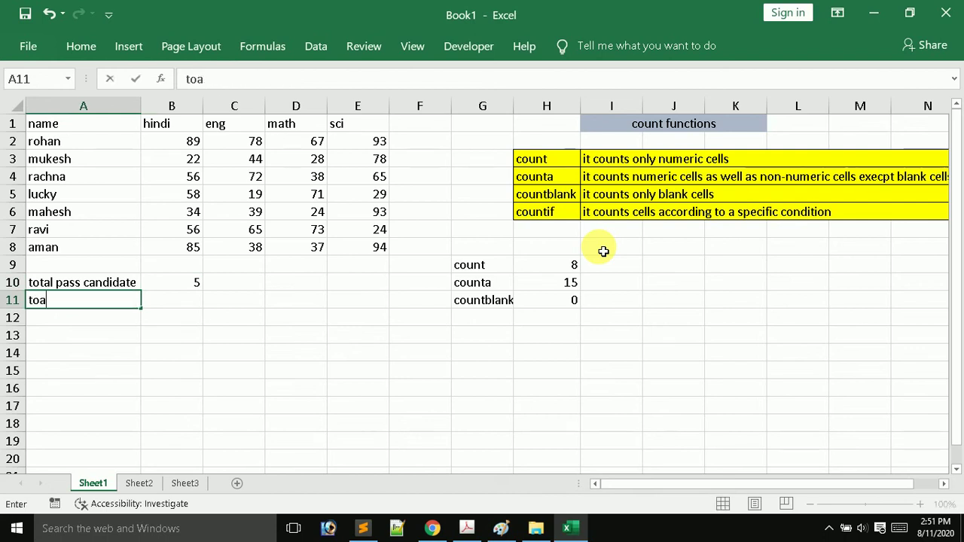
key(BackSpace)
text(tal fial)
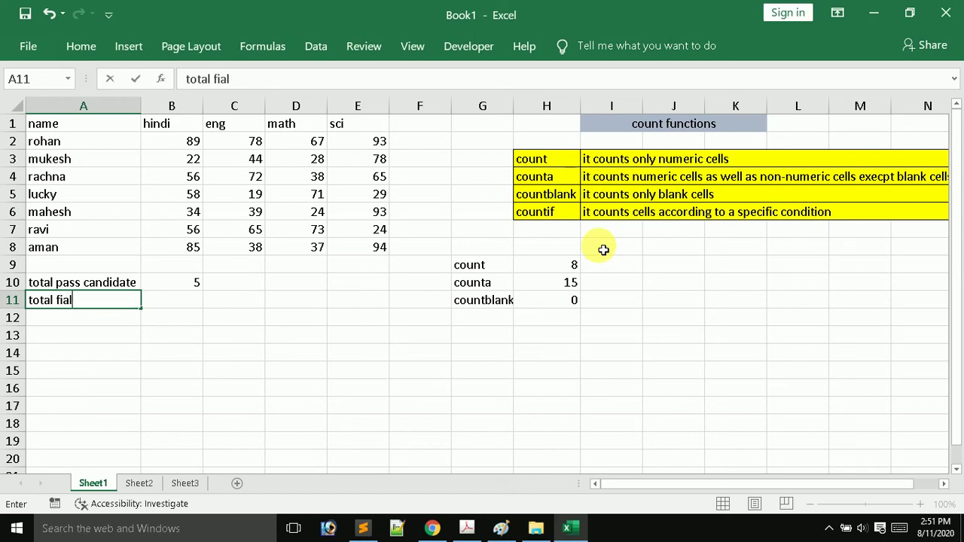
key(BackSpace)
key(BackSpace)
key(BackSpace)
text(ail can)
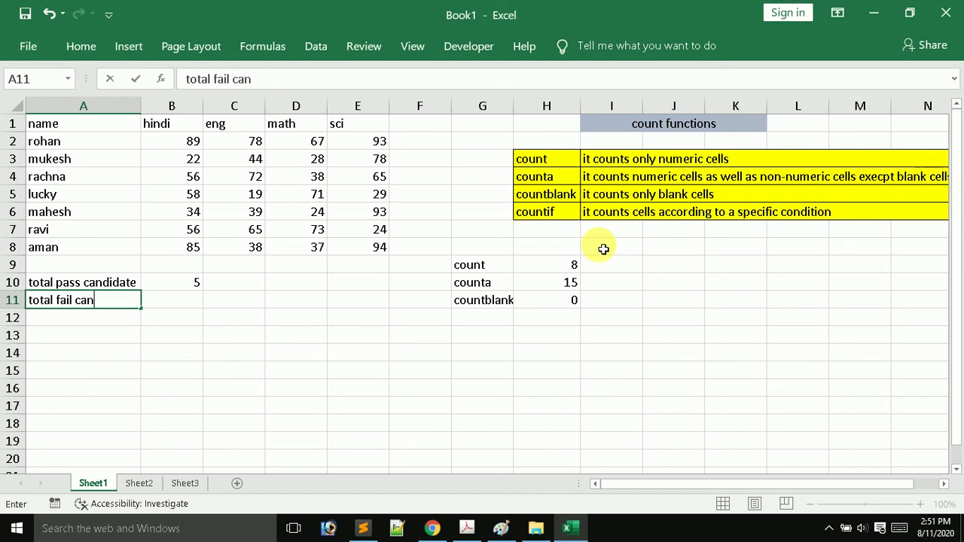
text(didate)
key(Return)
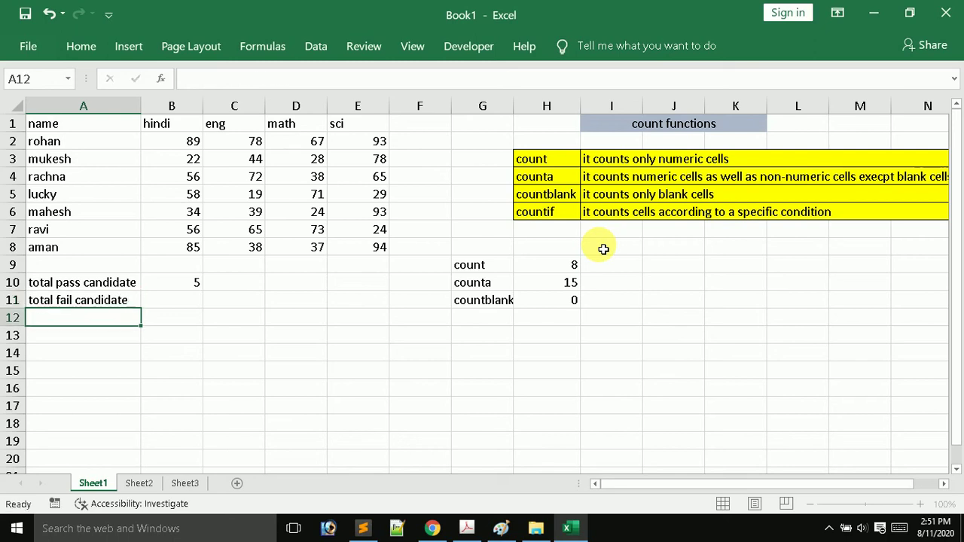
In B11 enter =COUNTIF(B2:B8,"<40") to count hindi marks below 40, giving 2.
click(196, 299)
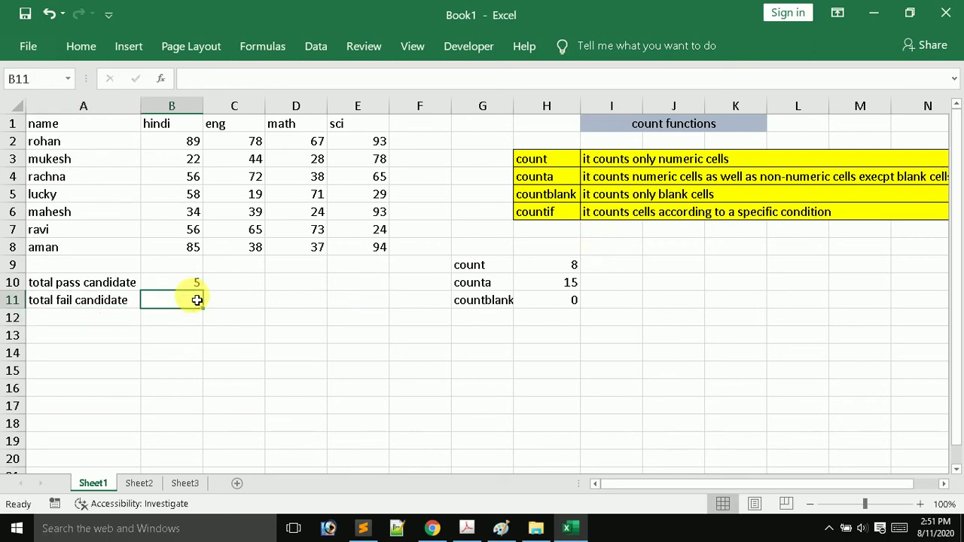
text(=cou)
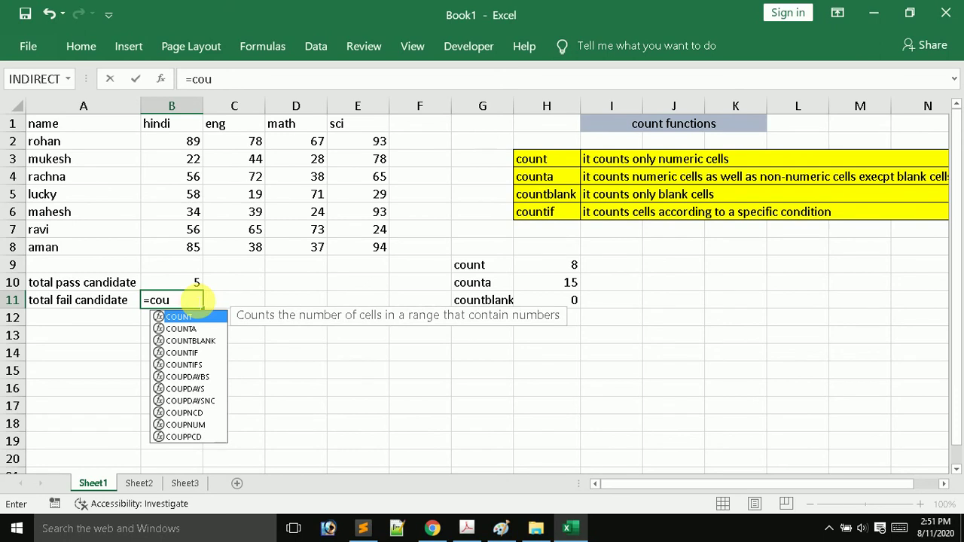
key(Down)
key(Down)
key(Down)
key(Tab)
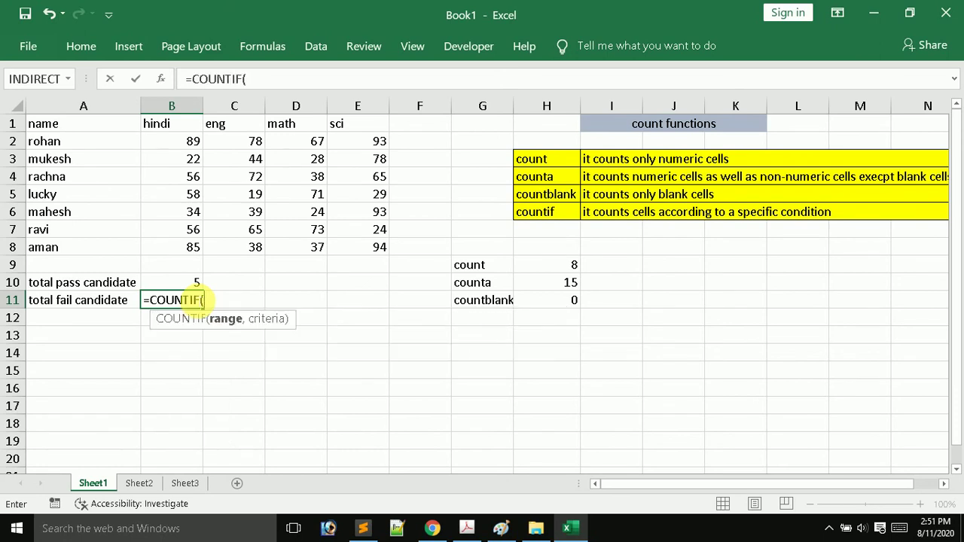
drag(166, 140, 174, 250)
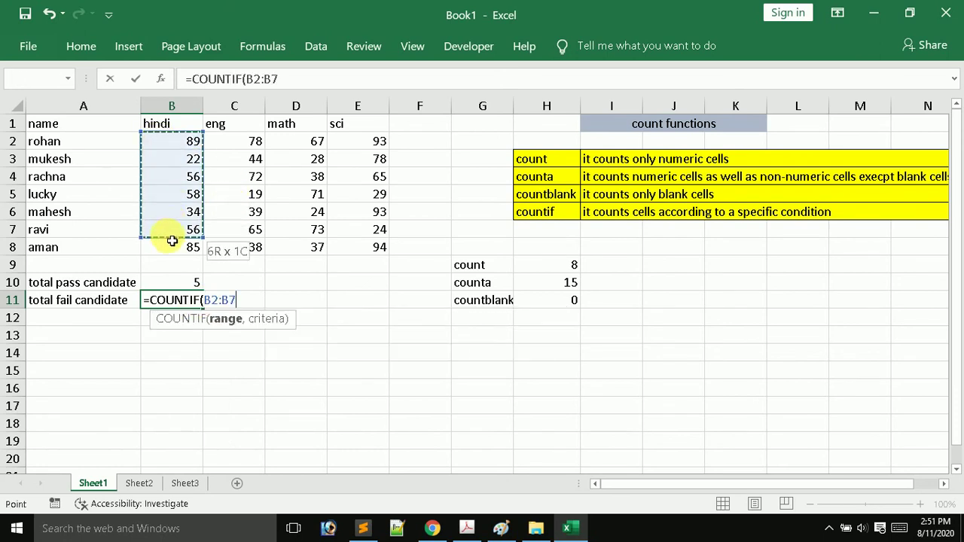
text(,)
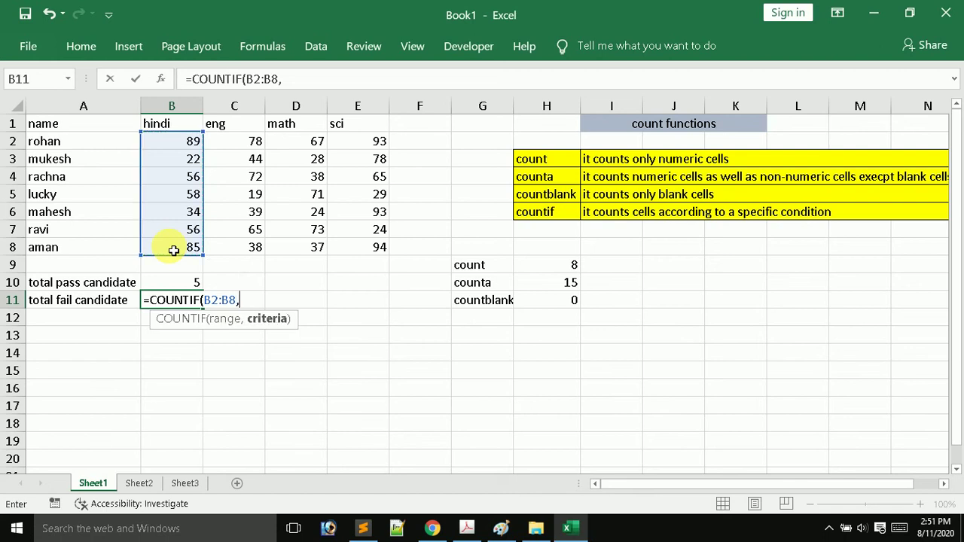
text(")
text(<)
text(40)
text("))
key(Return)
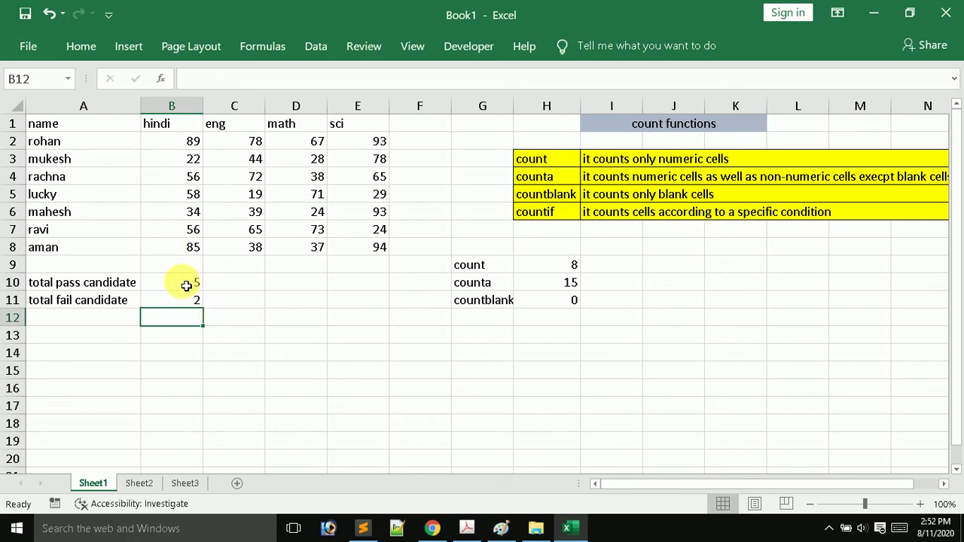
Copy the B10:B11 pass and fail counts across to the eng, math and sci columns.
click(190, 283)
mouse_move(186, 291)
mouse_down()
mouse_move(188, 303)
mouse_move(401, 301)
mouse_up()
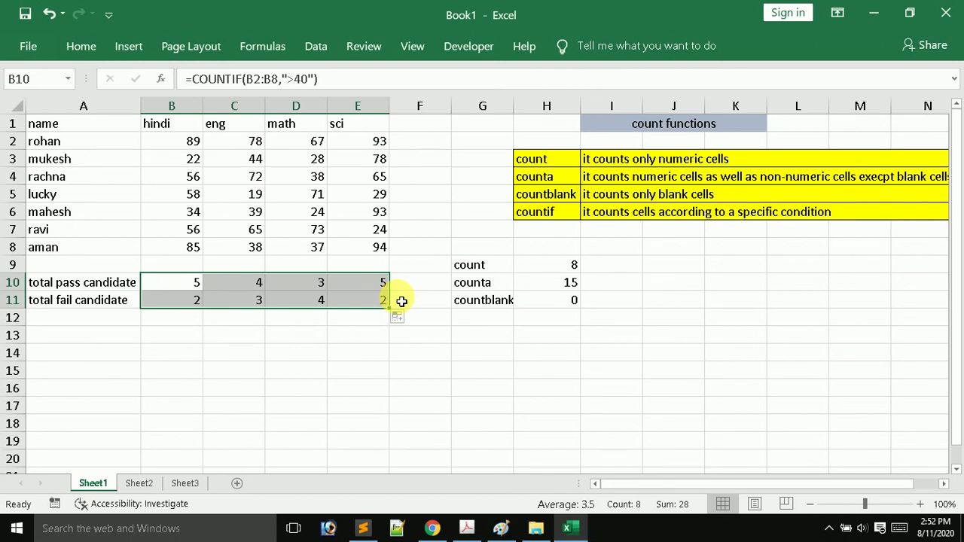
click(181, 337)
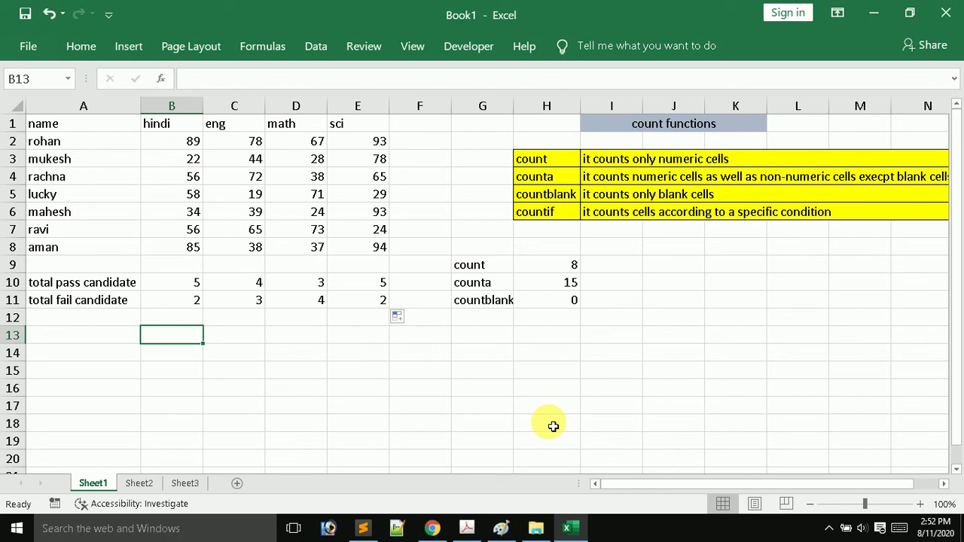
Change the marks in D6 and E4 to 22.
click(321, 220)
text(22)
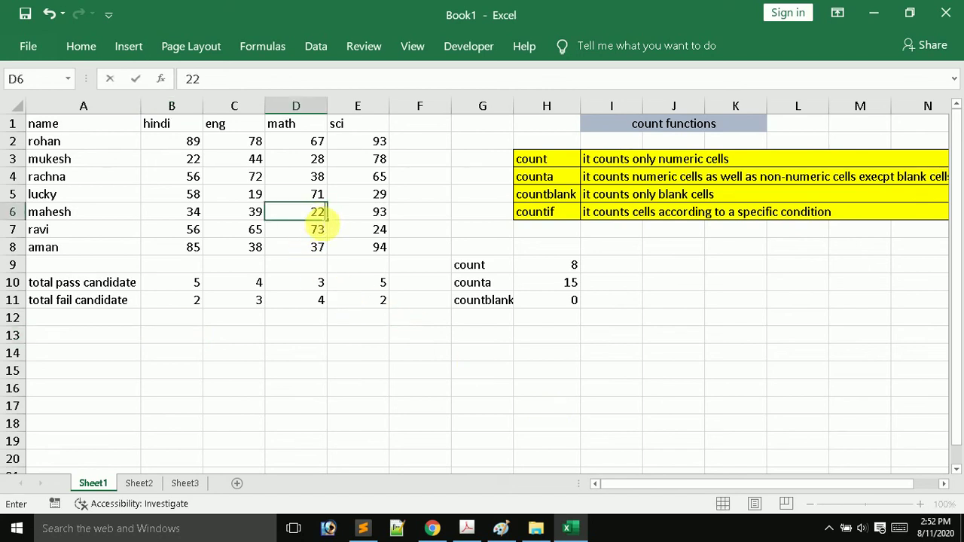
click(375, 183)
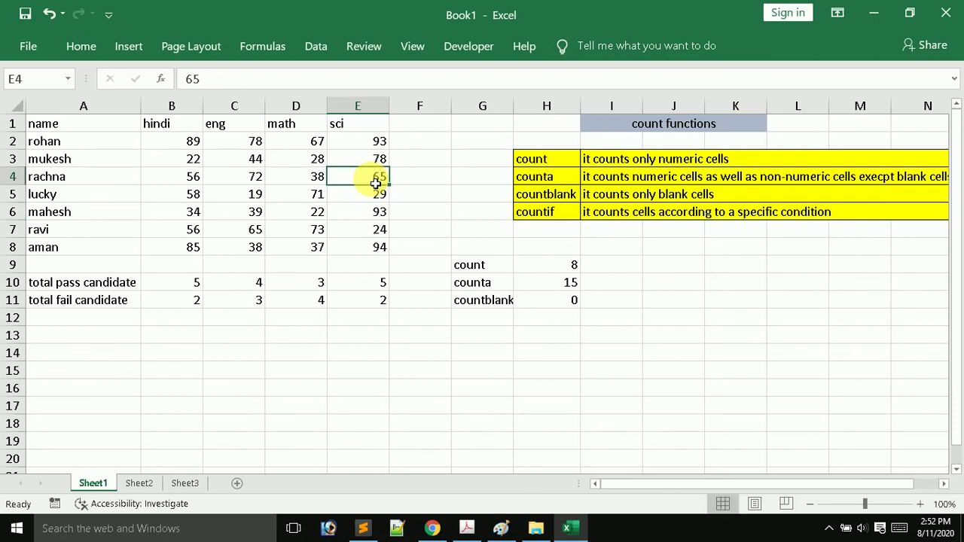
text(22)
click(336, 319)
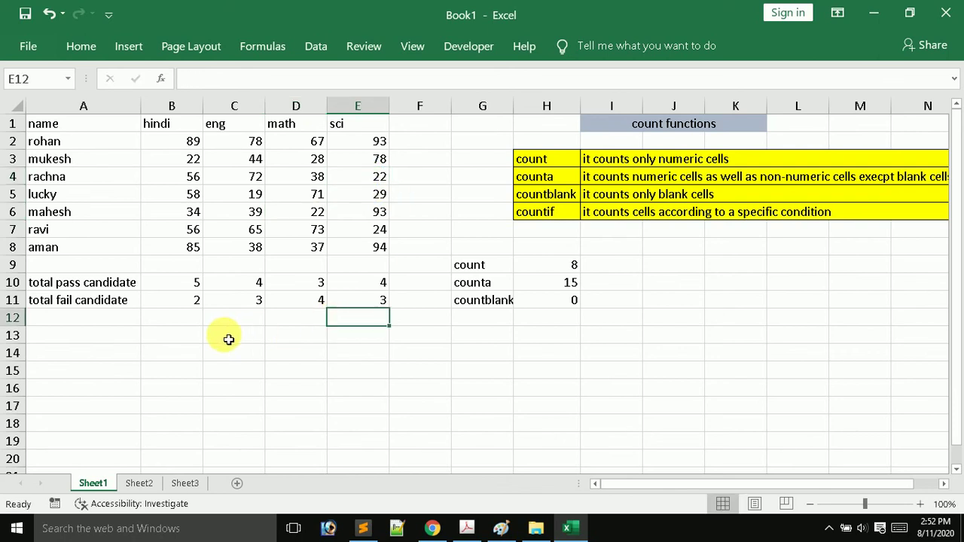
In B13 enter =COUNTIF(B2:E8,"22") to count marks equal to 22, giving 3.
click(175, 334)
text(=)
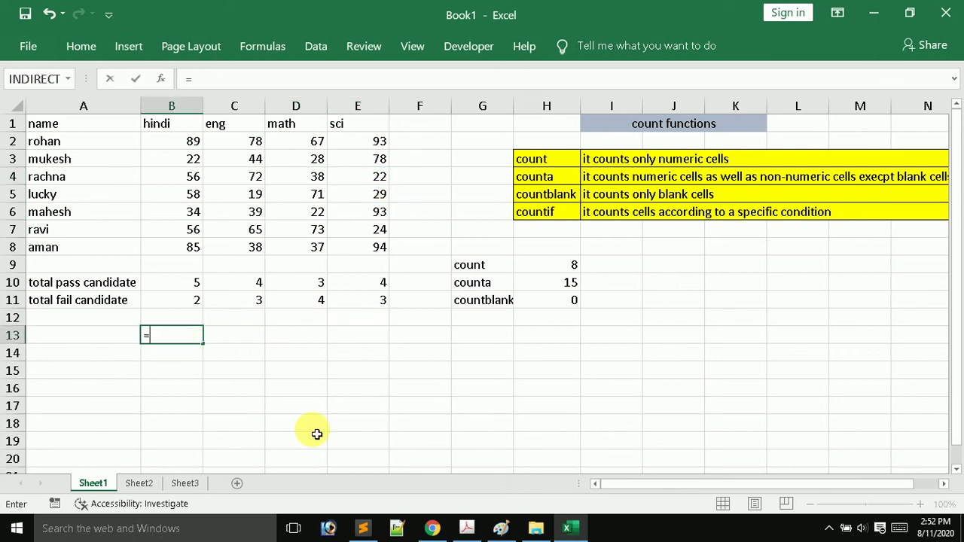
text(cou)
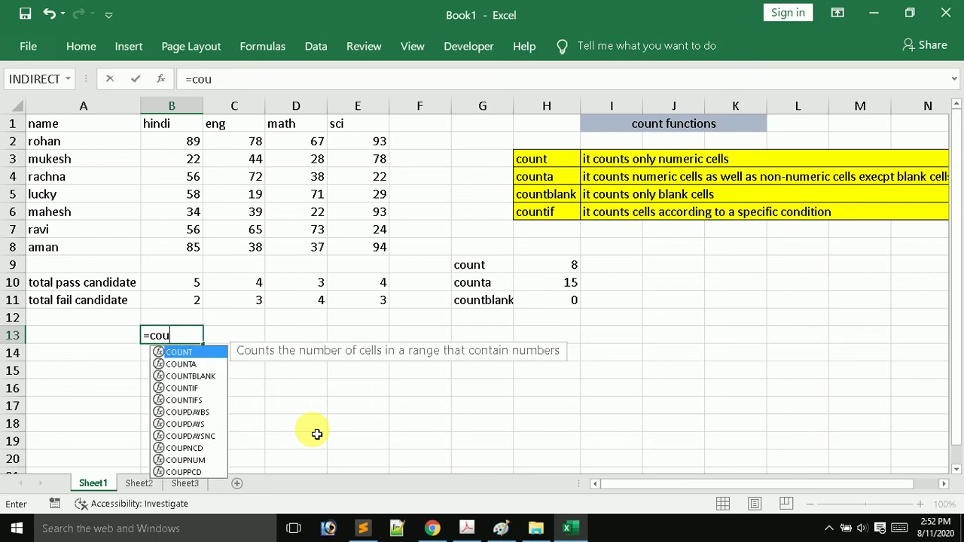
key(Down)
key(Down)
key(Down)
key(Tab)
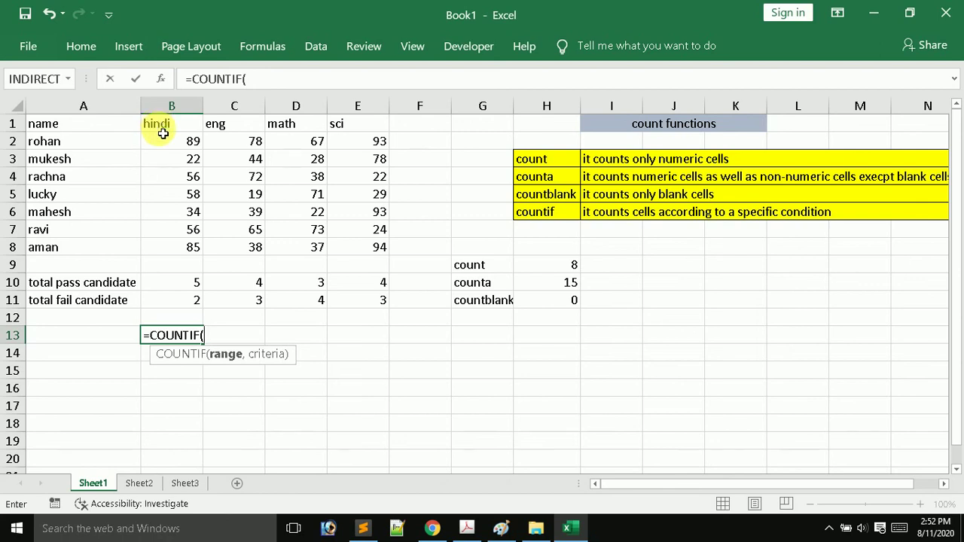
mouse_move(171, 140)
mouse_down()
mouse_move(279, 179)
mouse_move(381, 250)
mouse_up()
text(,")
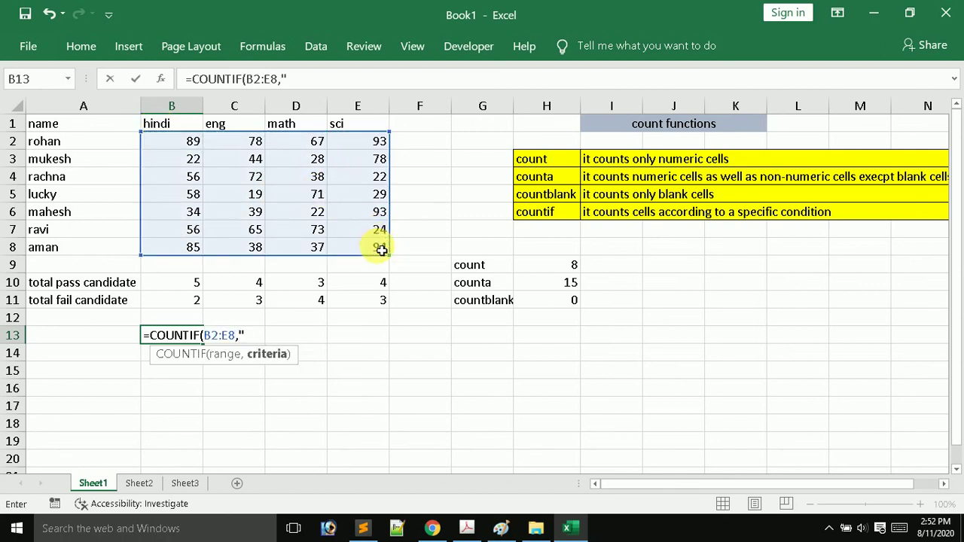
text(22)
text())
key(Return)
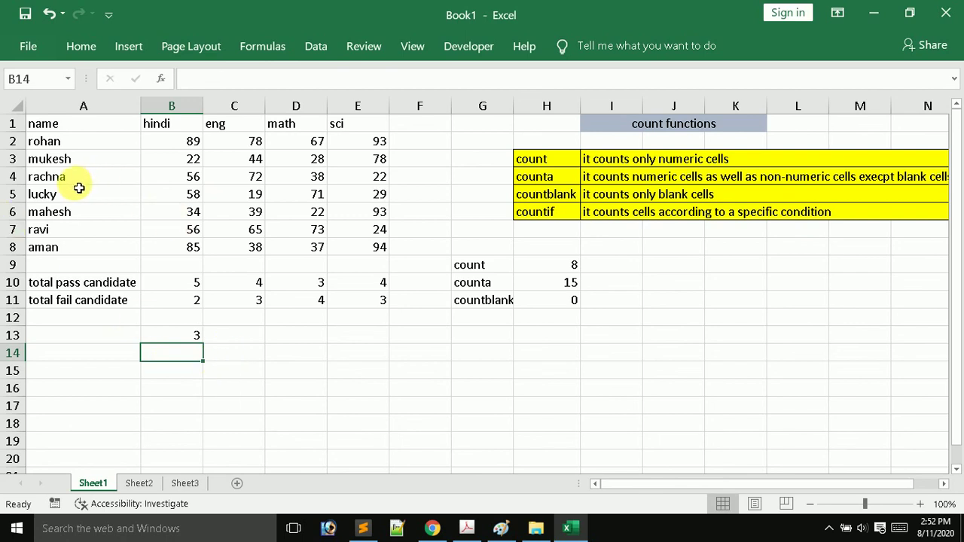
Overwrite the first student's name in A2 with another student's name.
click(85, 144)
text(ra)
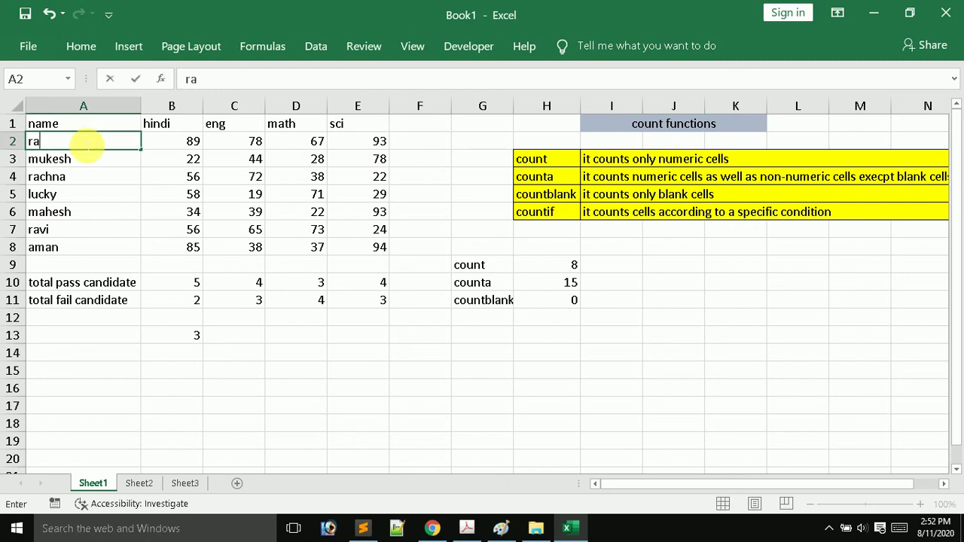
text(vi)
key(Return)
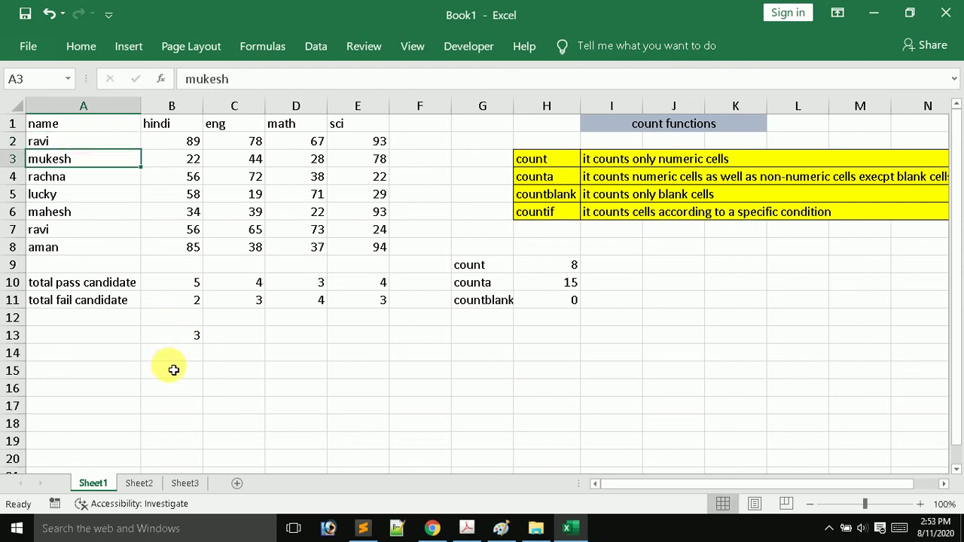
In B15 enter a COUNTIF over A1:A8 for that duplicated name, giving 2.
click(174, 370)
text(=c)
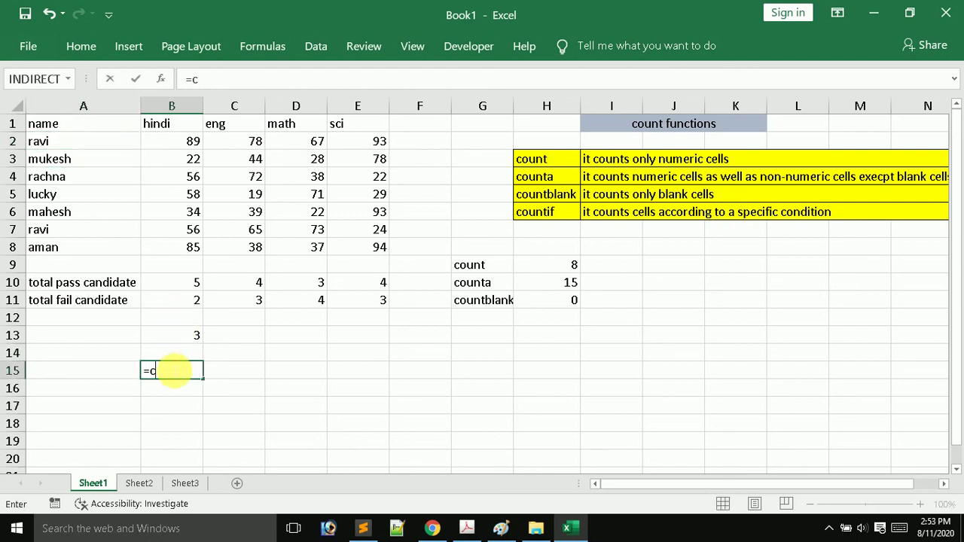
text(o)
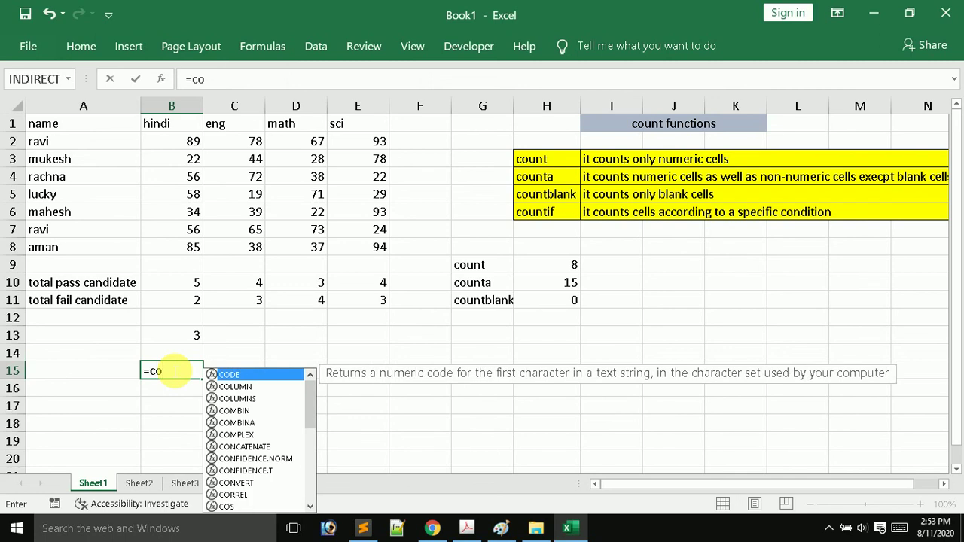
text(un)
key(Down)
key(Down)
key(Down)
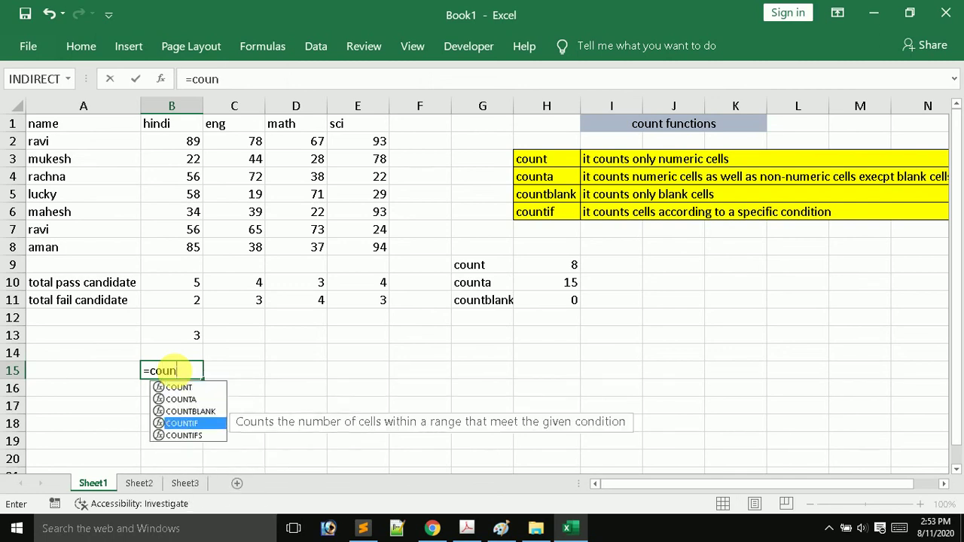
key(Tab)
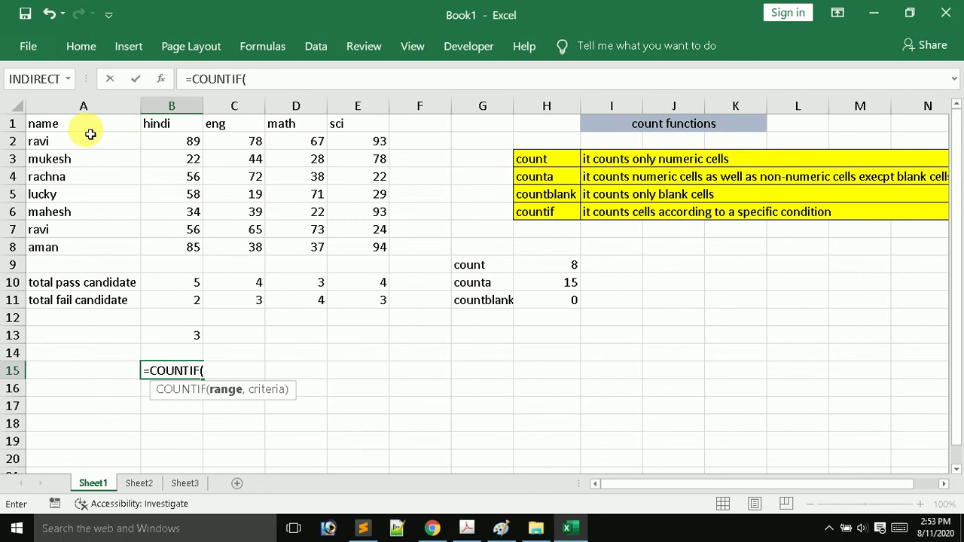
drag(90, 128, 109, 255)
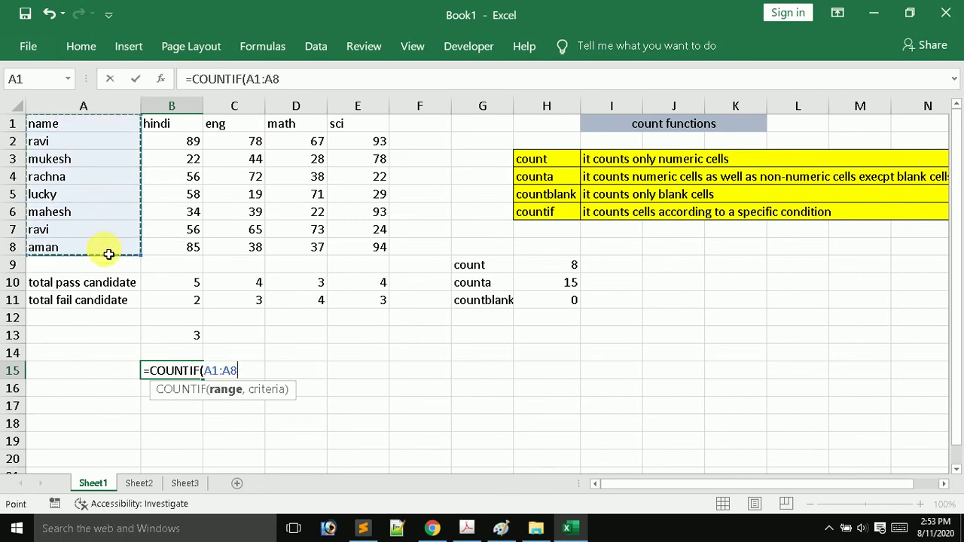
text(,"rav)
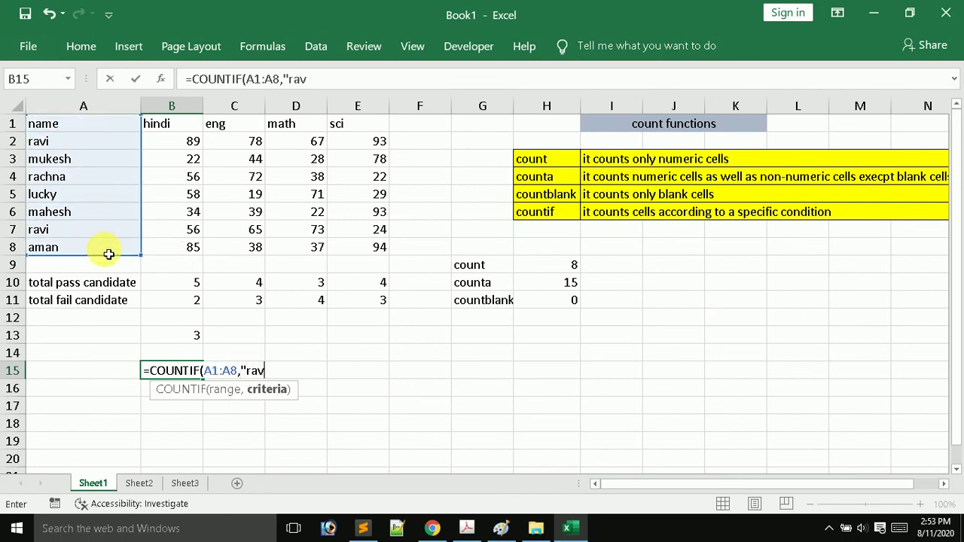
text(i)
text("))
key(Up)
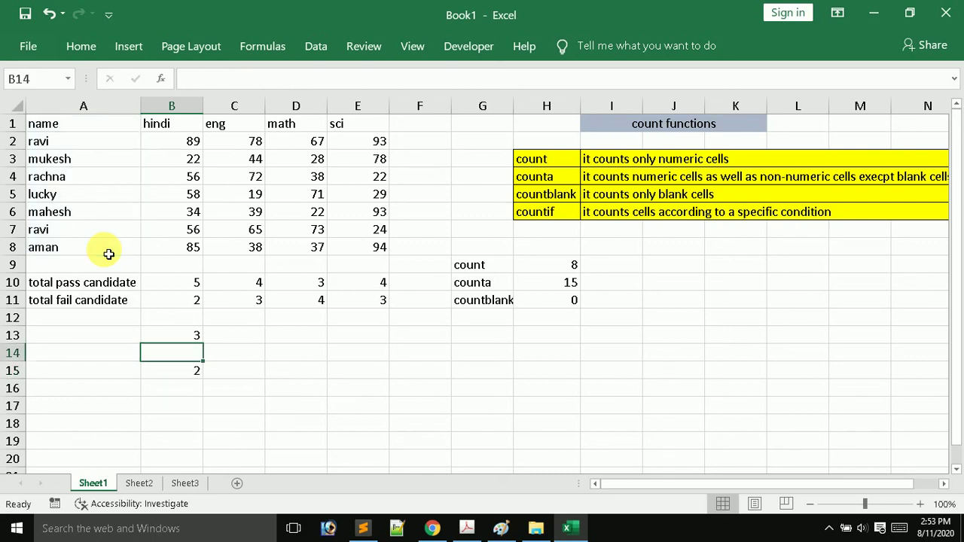